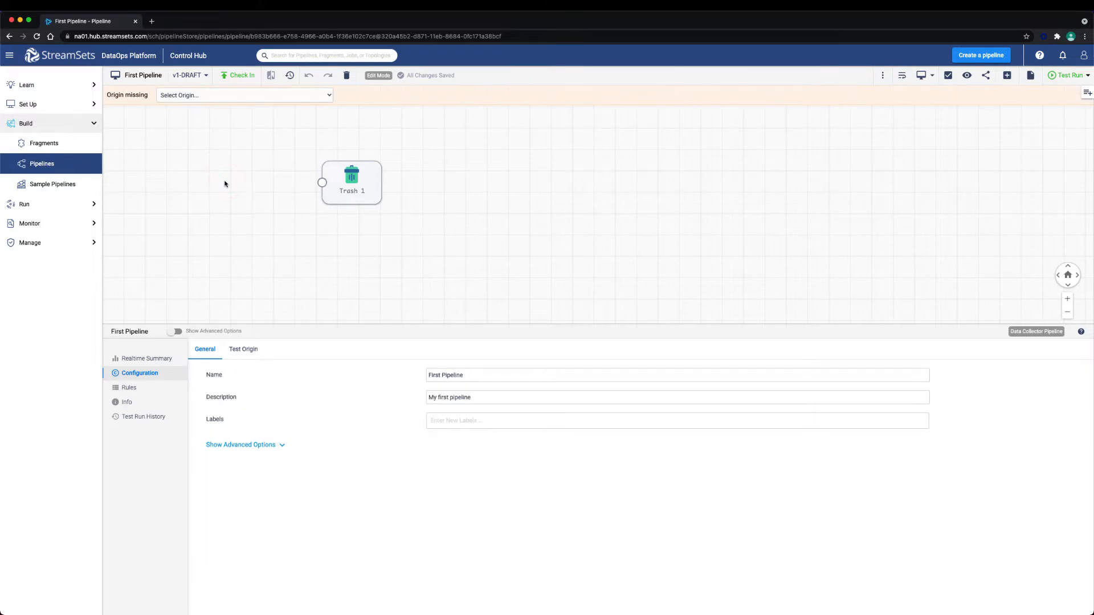
Step: Add a Directory origin to the pipeline and connect it to the Trash 1 destination
left_click(265, 96)
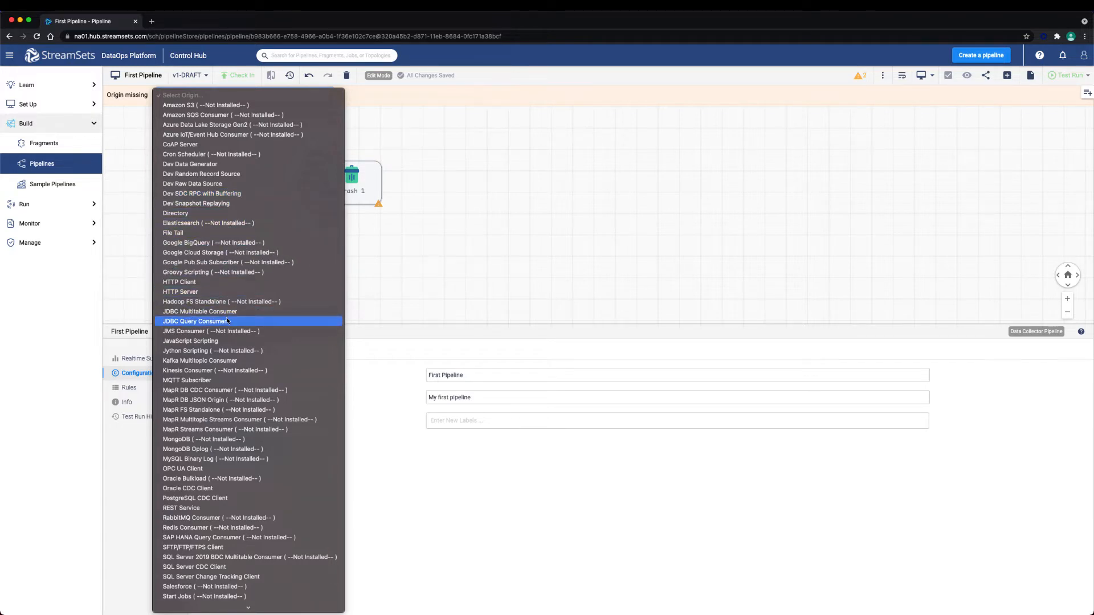
left_click(231, 213)
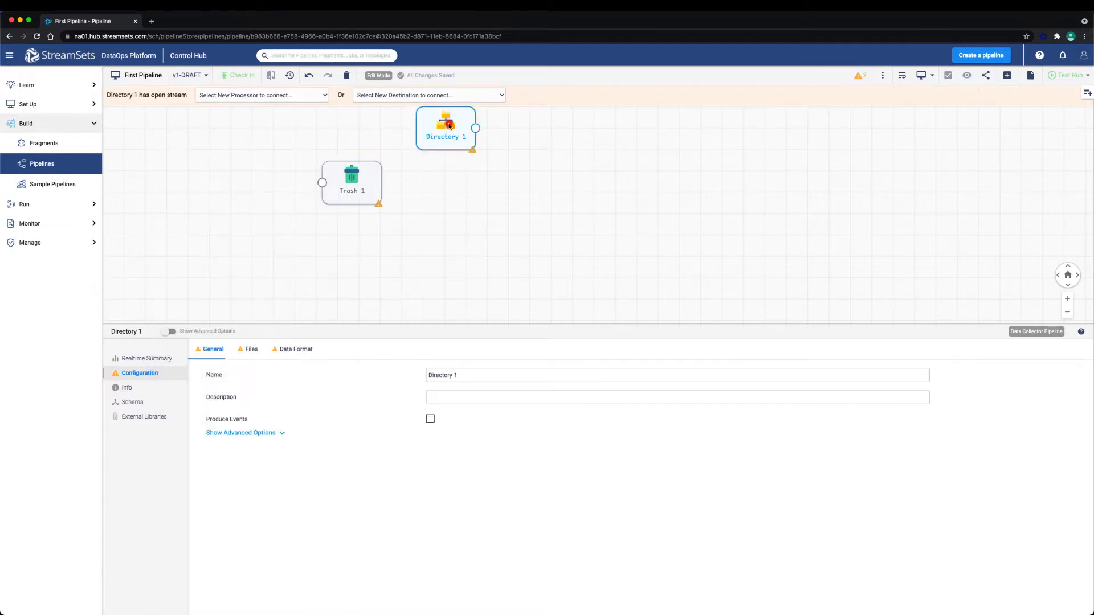
left_click_drag(448, 123, 324, 183)
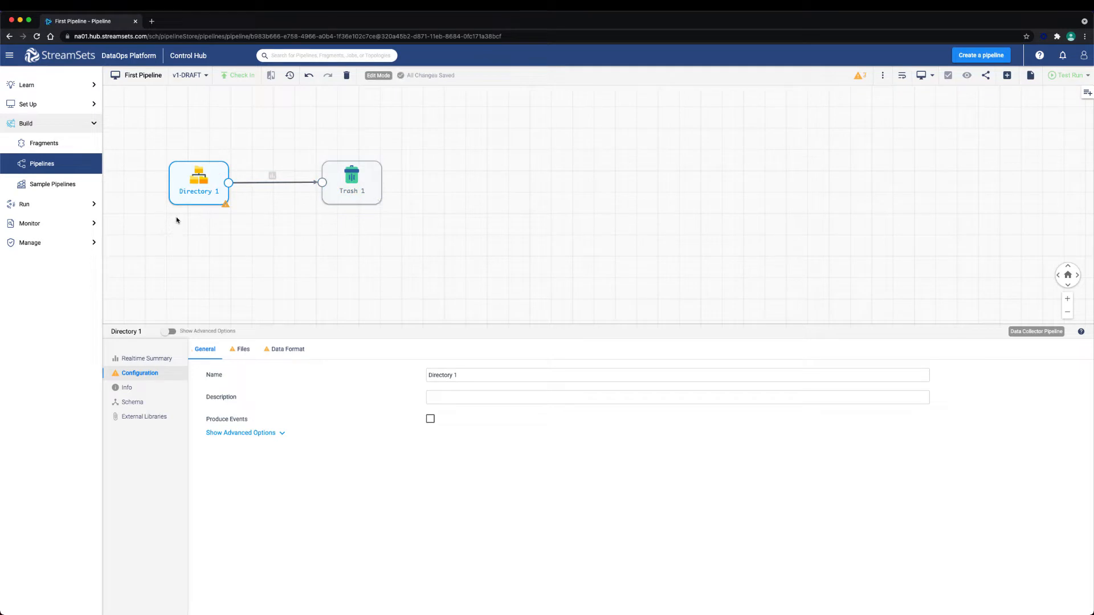
Step: Configure the Directory 1 origin to read files from /zomato with the file name pattern *.csv
left_click(202, 179)
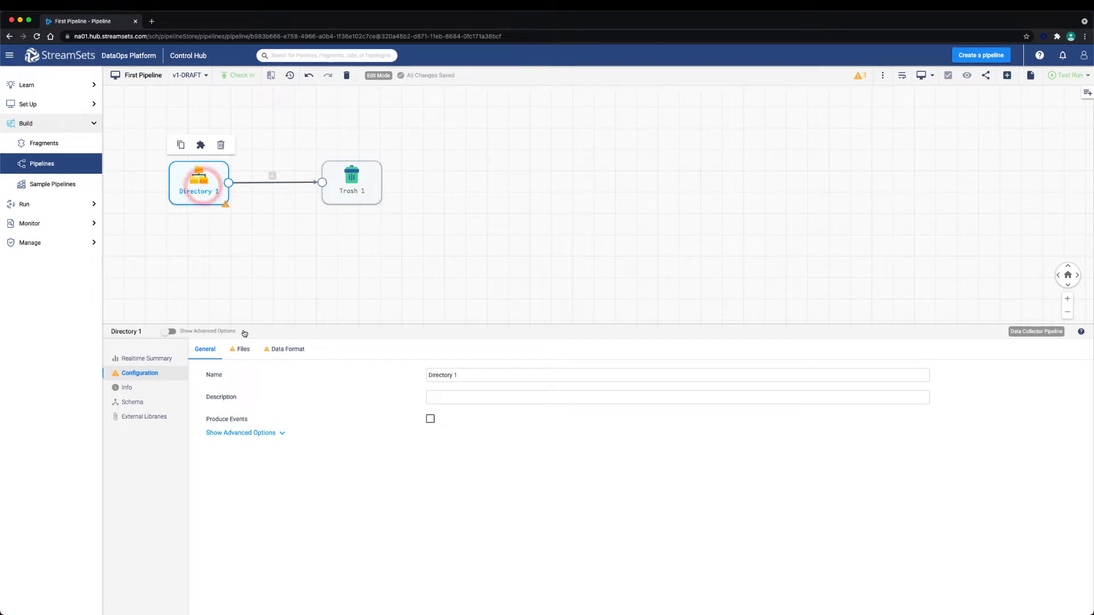
left_click(241, 349)
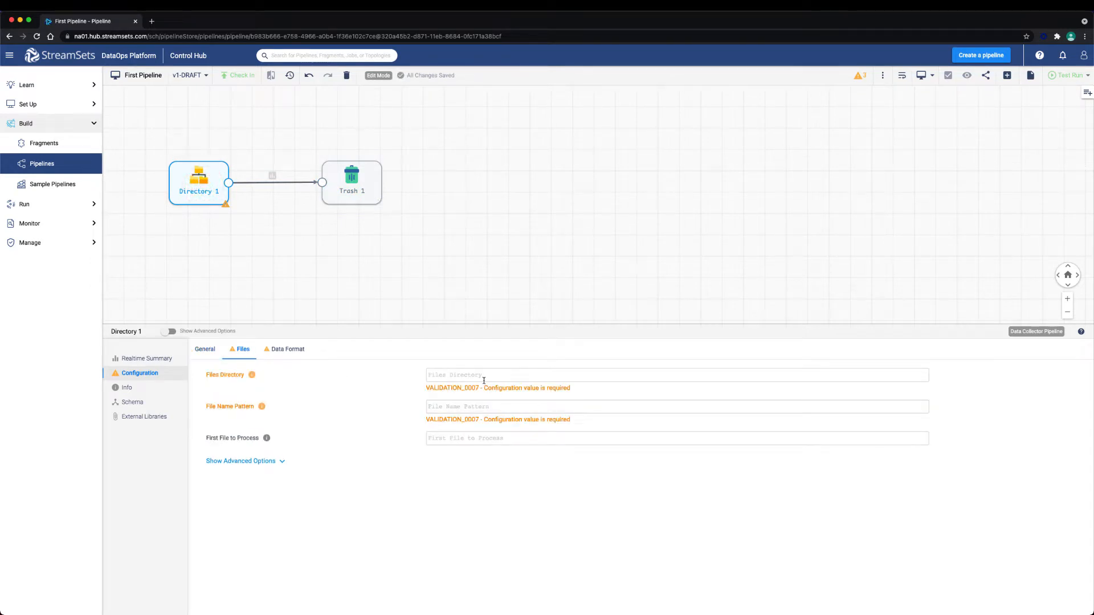
left_click(484, 378)
left_click(250, 374)
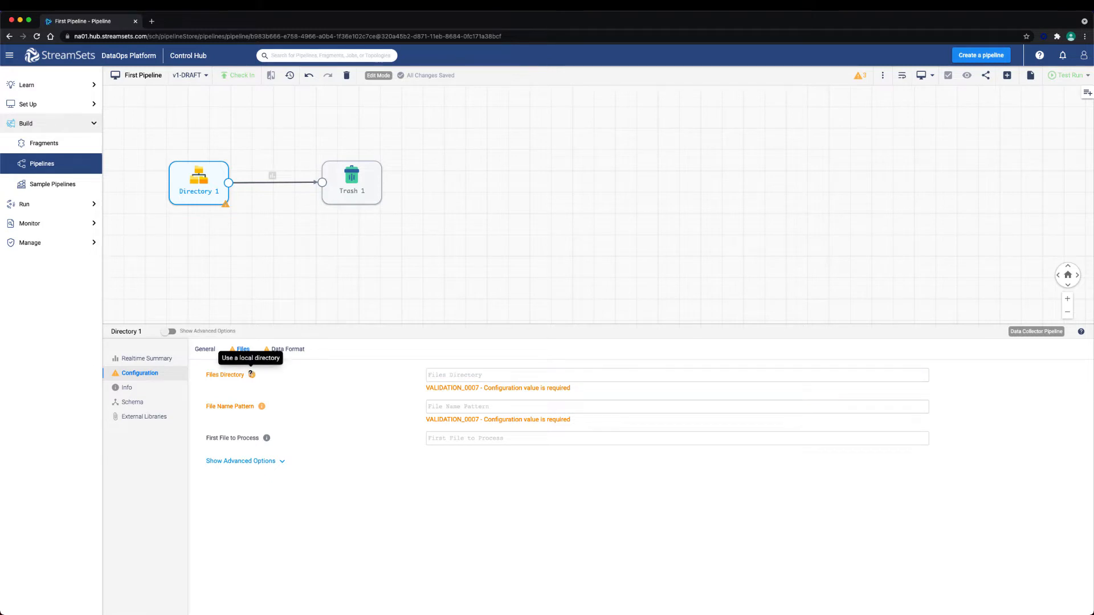
left_click(446, 371)
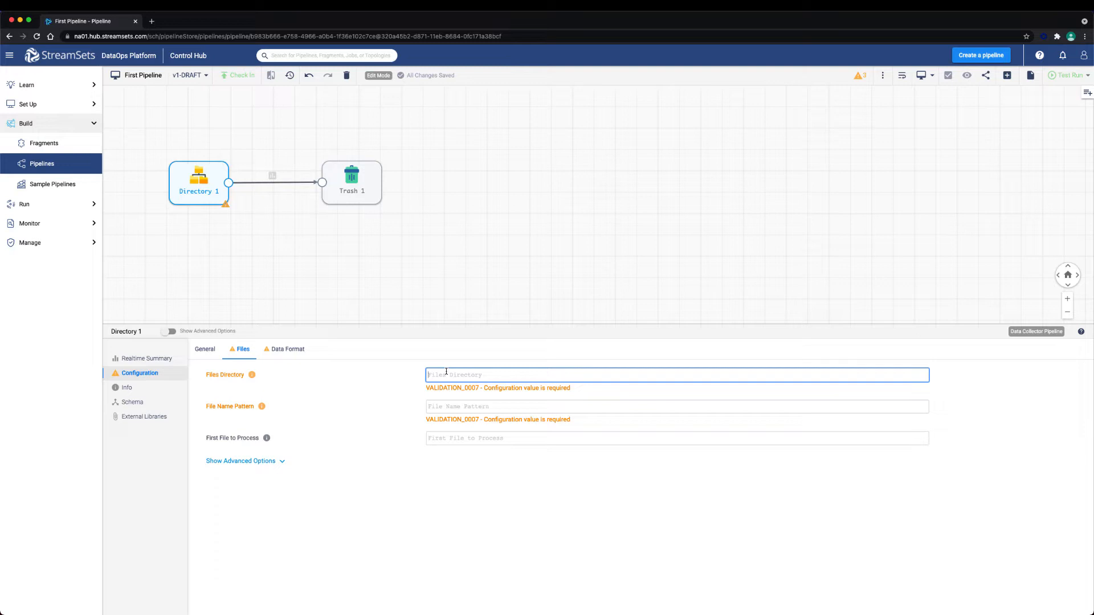
type("/zomato/")
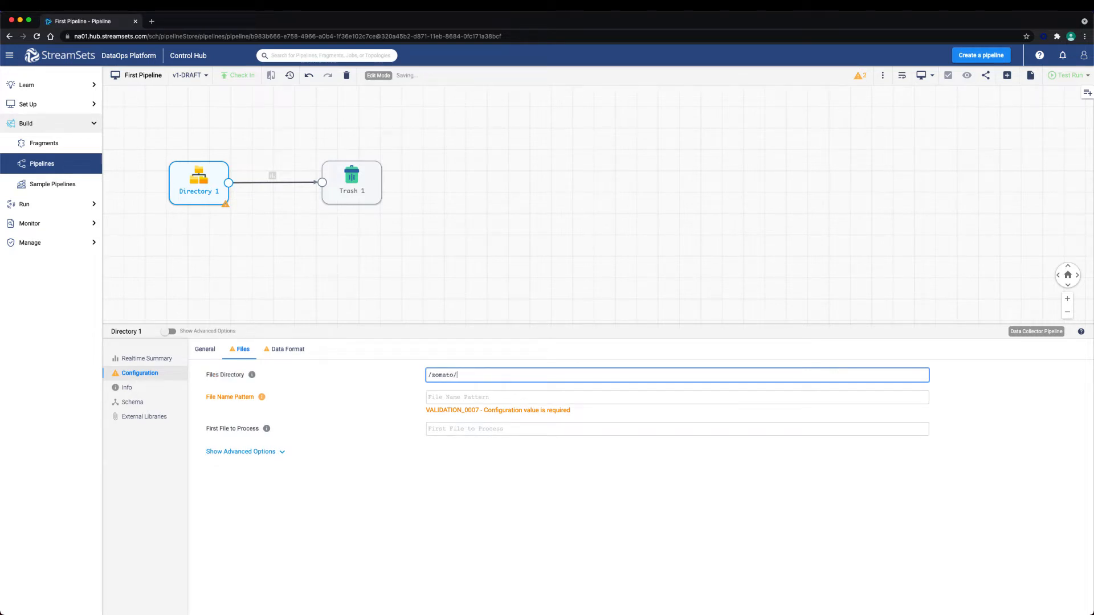
key("BackSpace")
key("Tab")
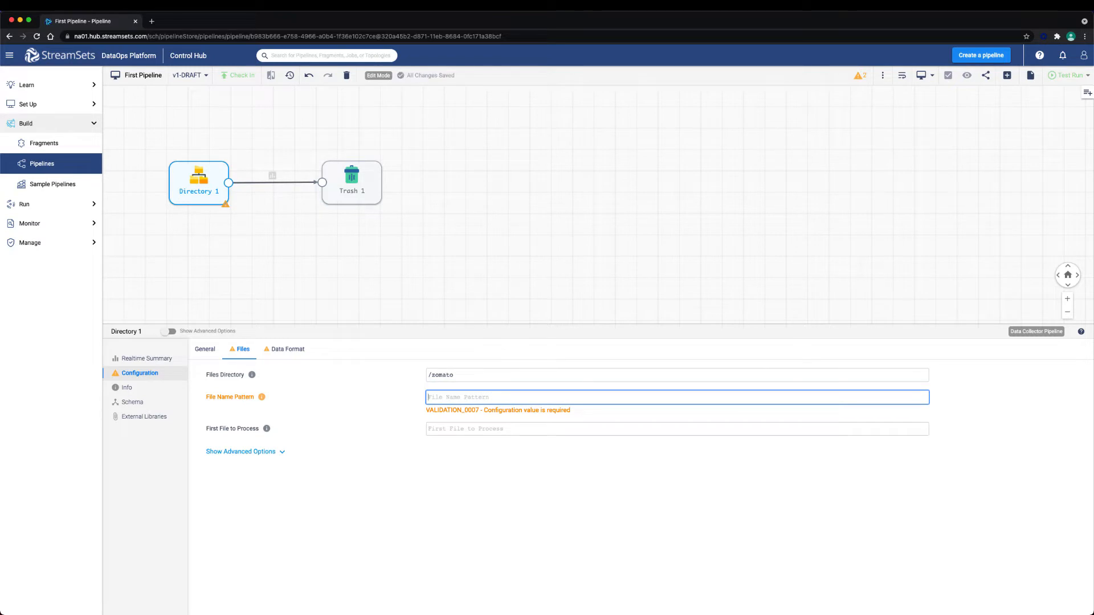
type("*.csv")
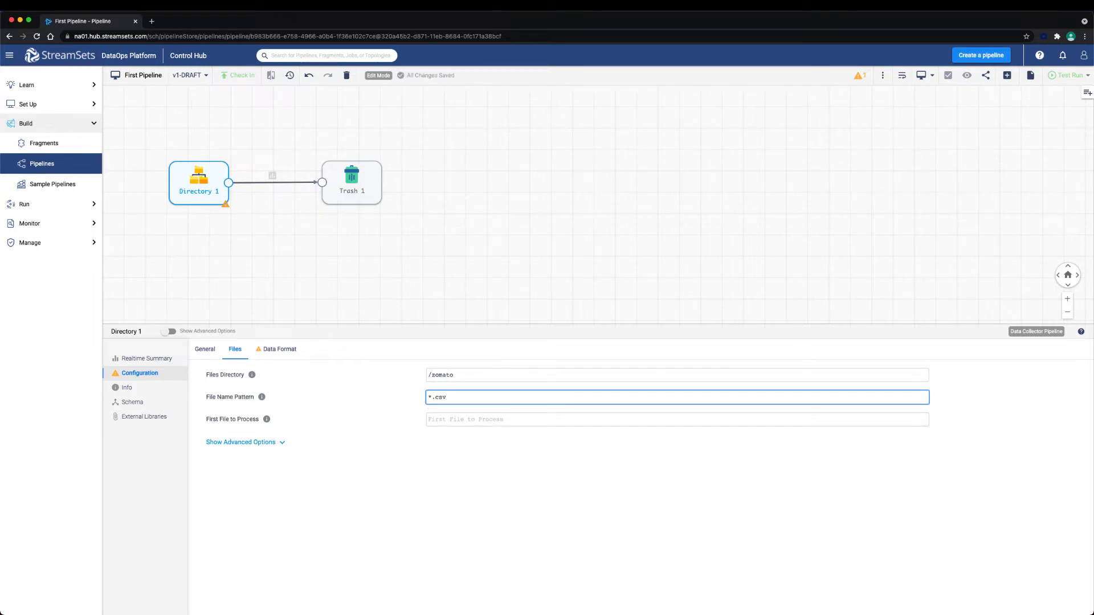
Step: Set the Directory 1 data format to Delimited, with header line, using the Default CSV (ignores empty lines) delimiter format
left_click(288, 350)
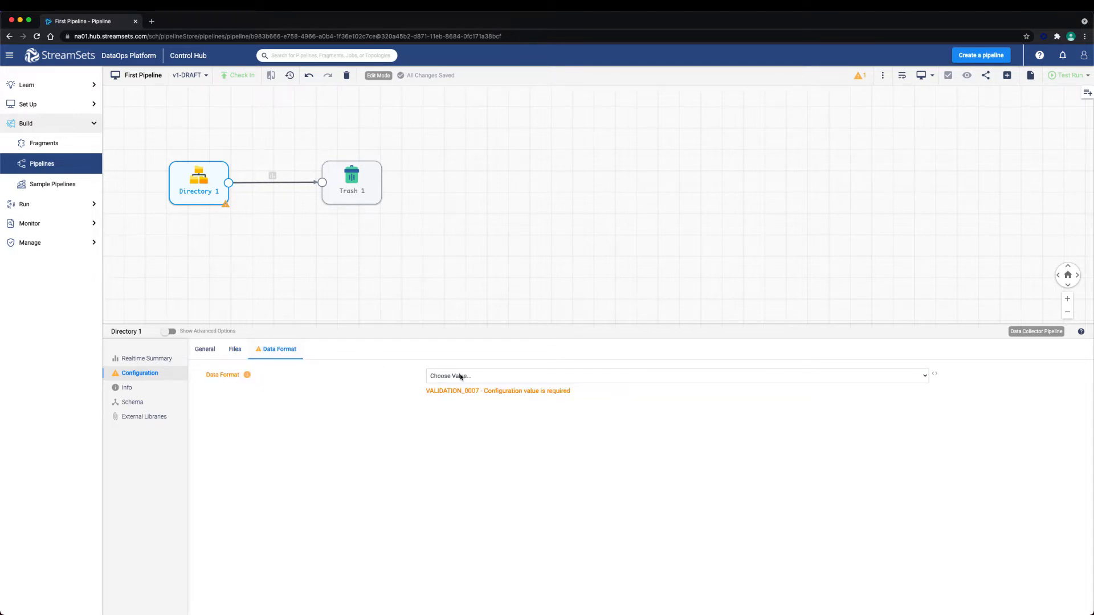
left_click(462, 377)
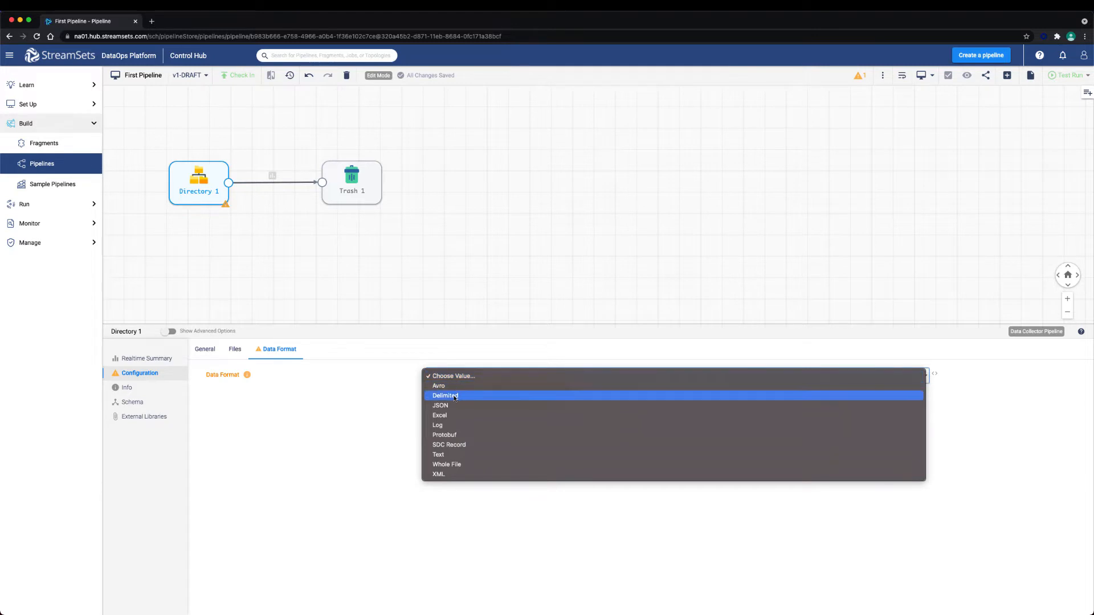
left_click(447, 395)
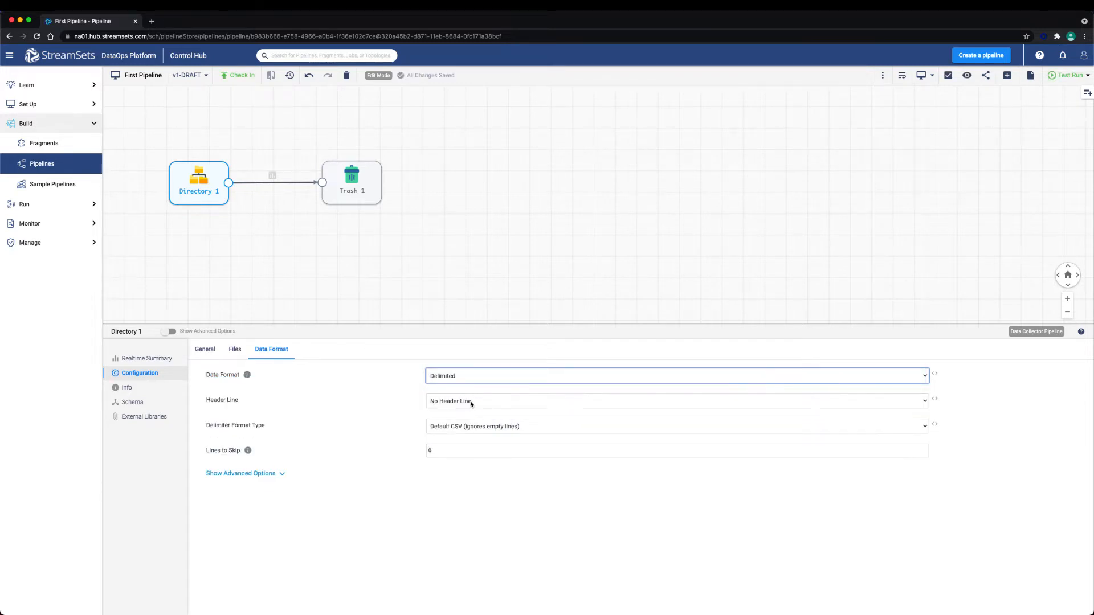
left_click(469, 402)
left_click(485, 386)
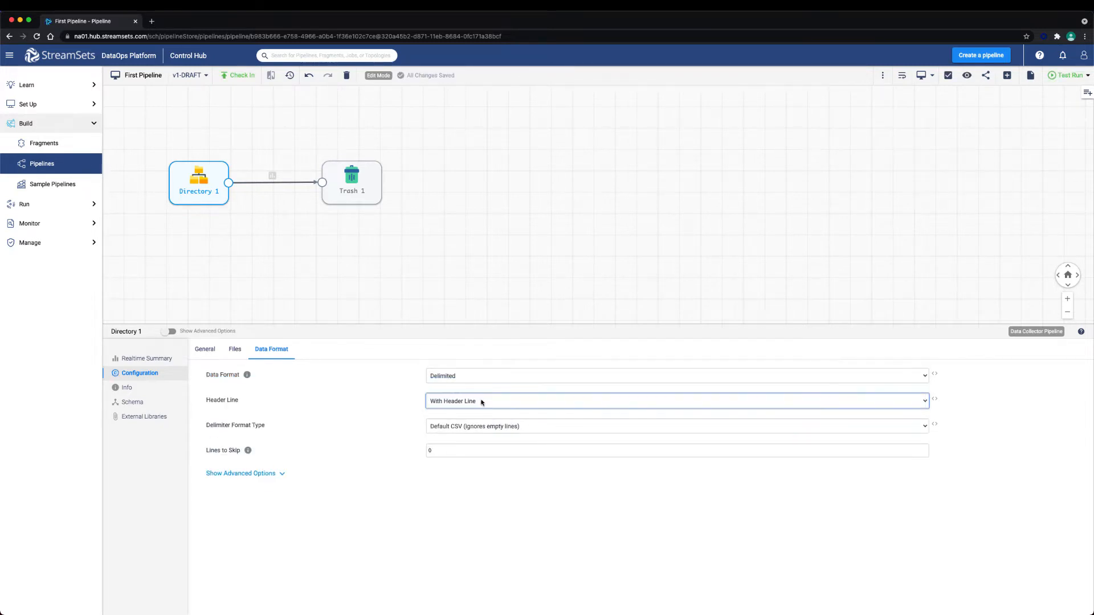
left_click(450, 427)
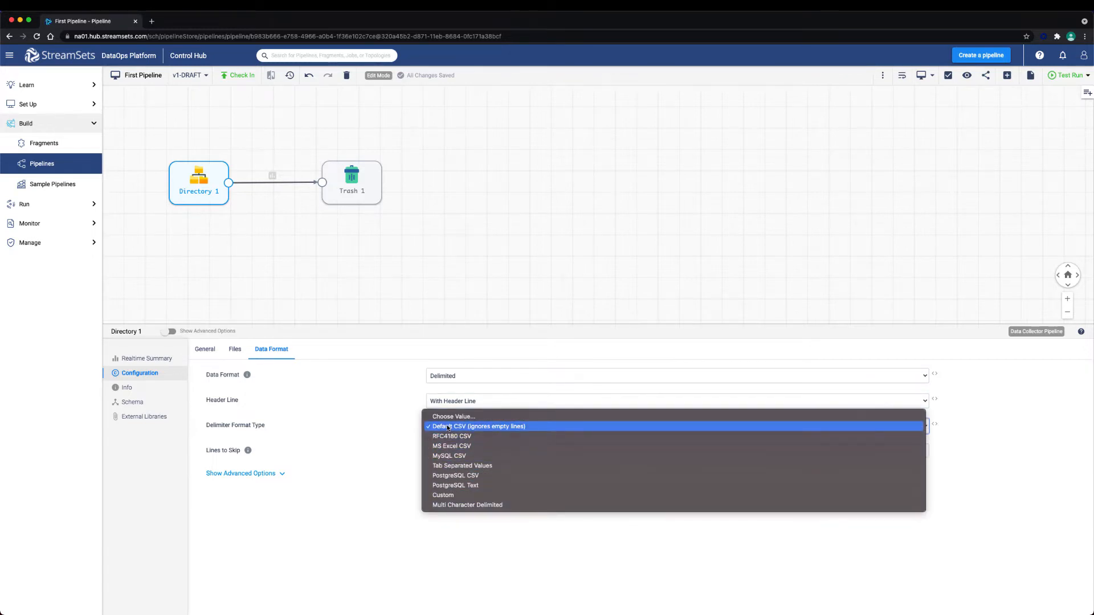
left_click(448, 426)
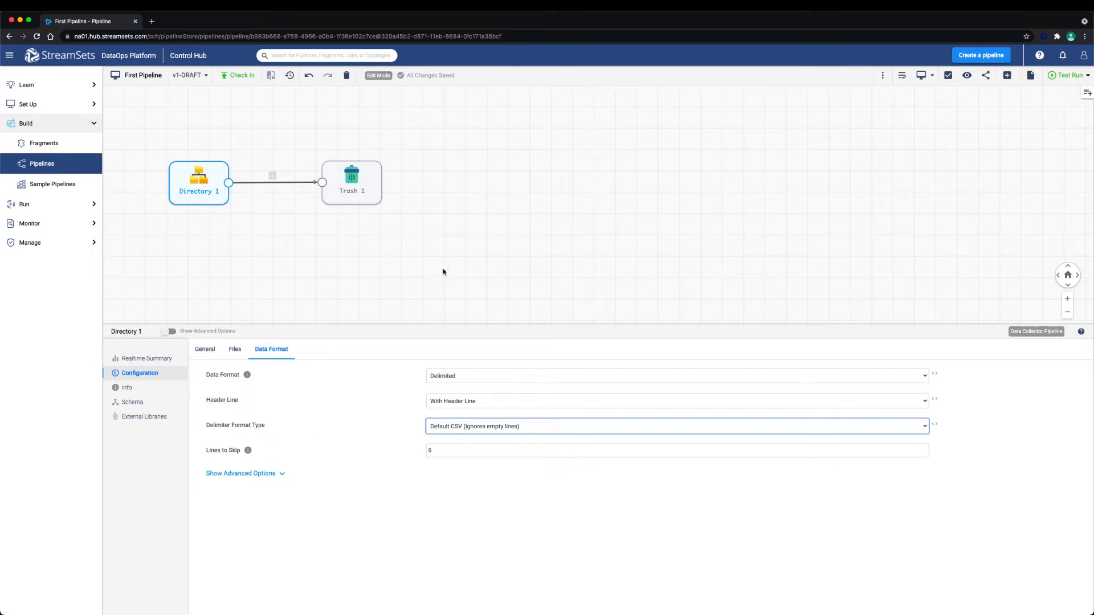
Step: Validate the pipeline and run a preview from the configured source with a batch size of 10 and a 120000 ms timeout
left_click(948, 76)
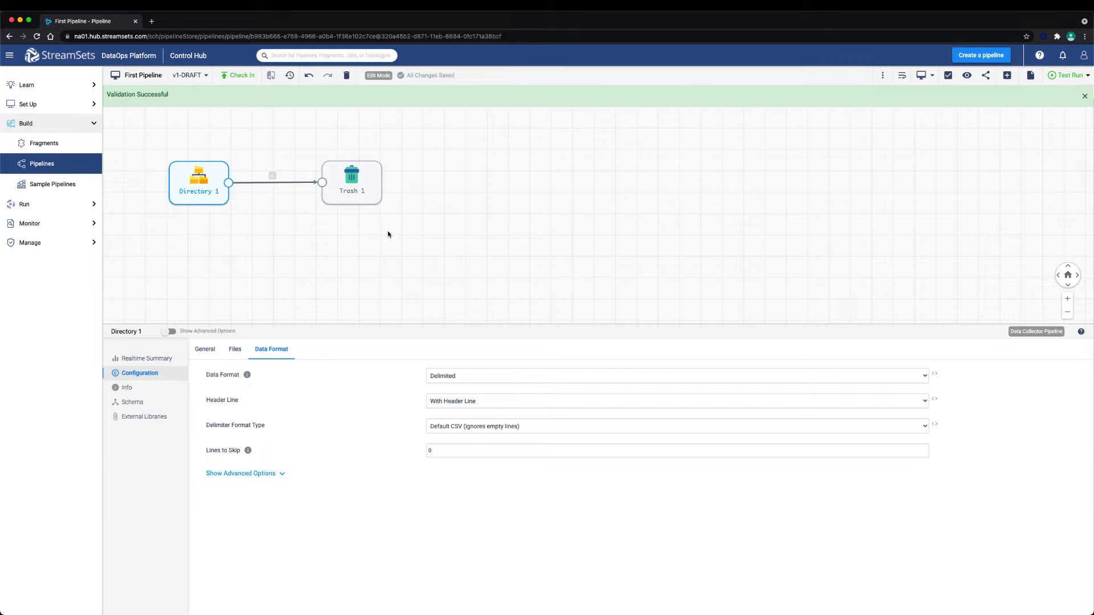
left_click(966, 78)
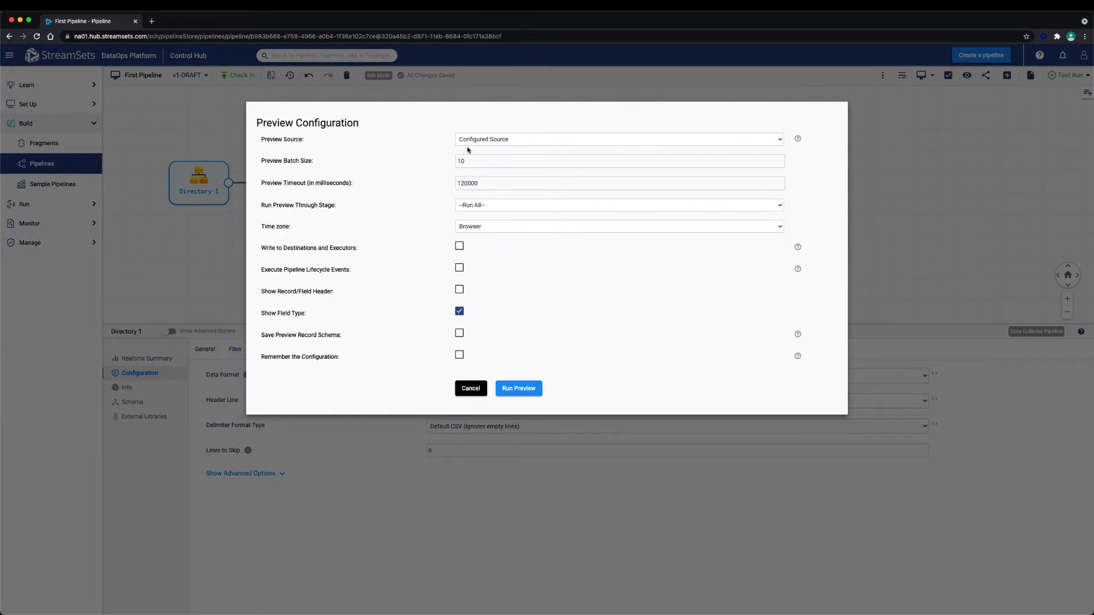
left_click(495, 163)
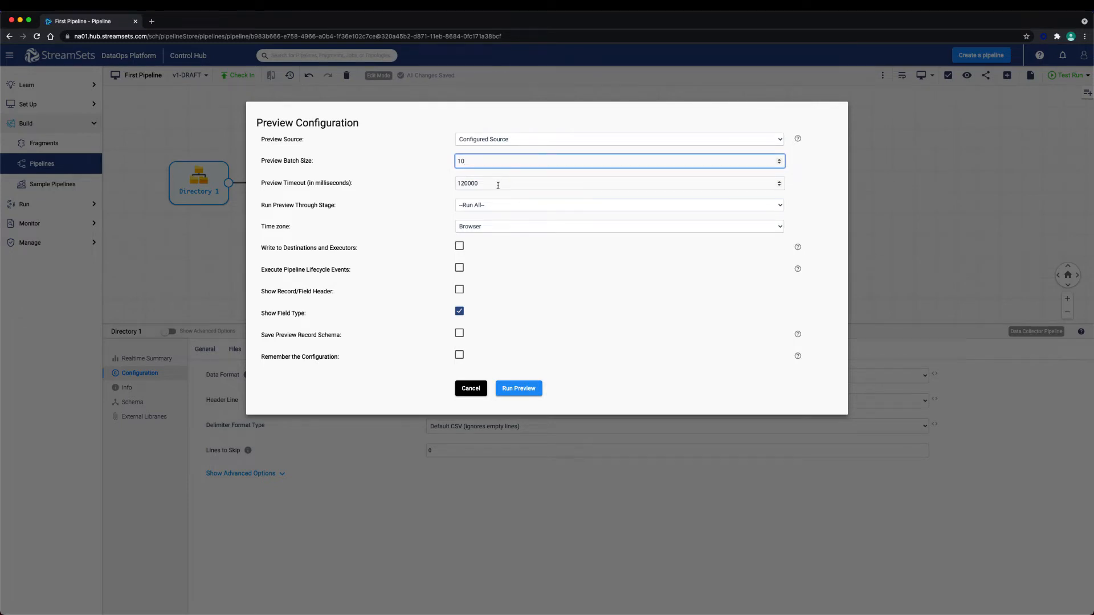
left_click(498, 185)
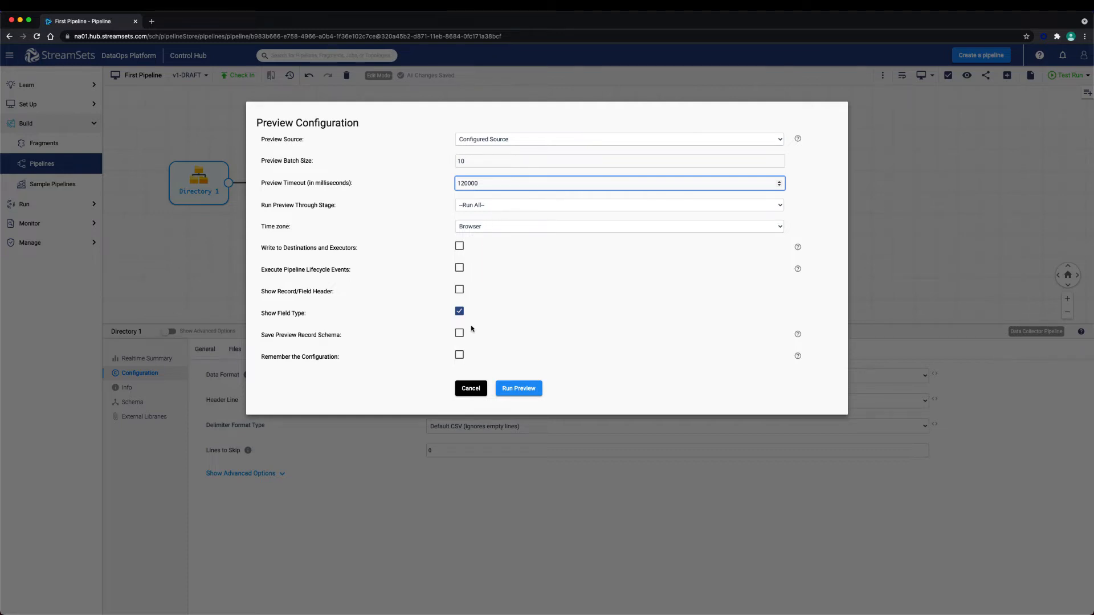
left_click(520, 387)
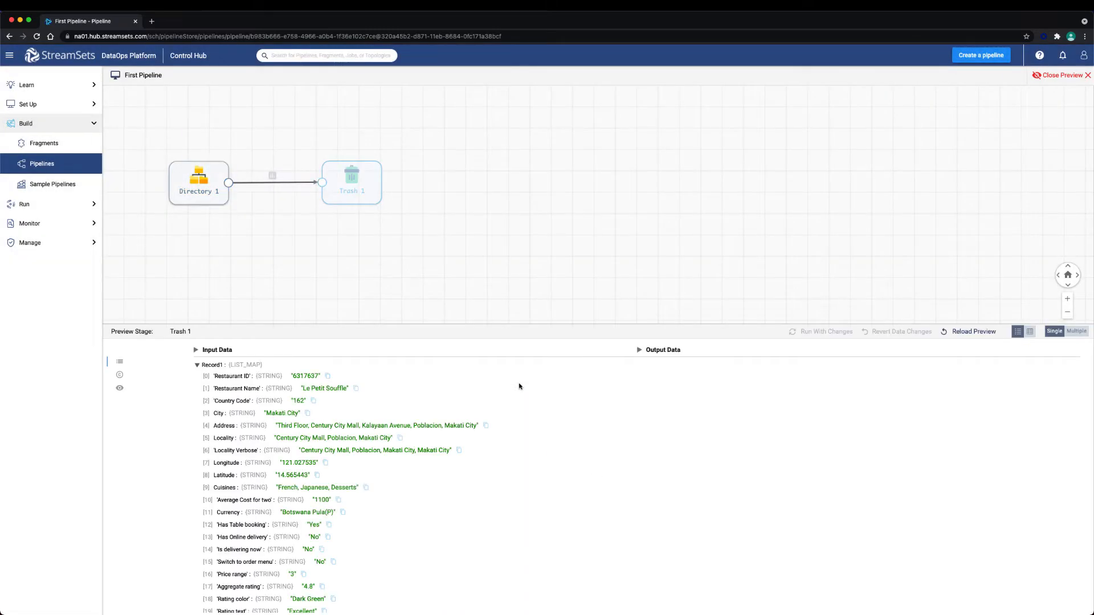
Step: Examine the input records in the Trash 1 preview, expanding Record3 and Record4, and close the preview
scroll(281, 416, "down", 3)
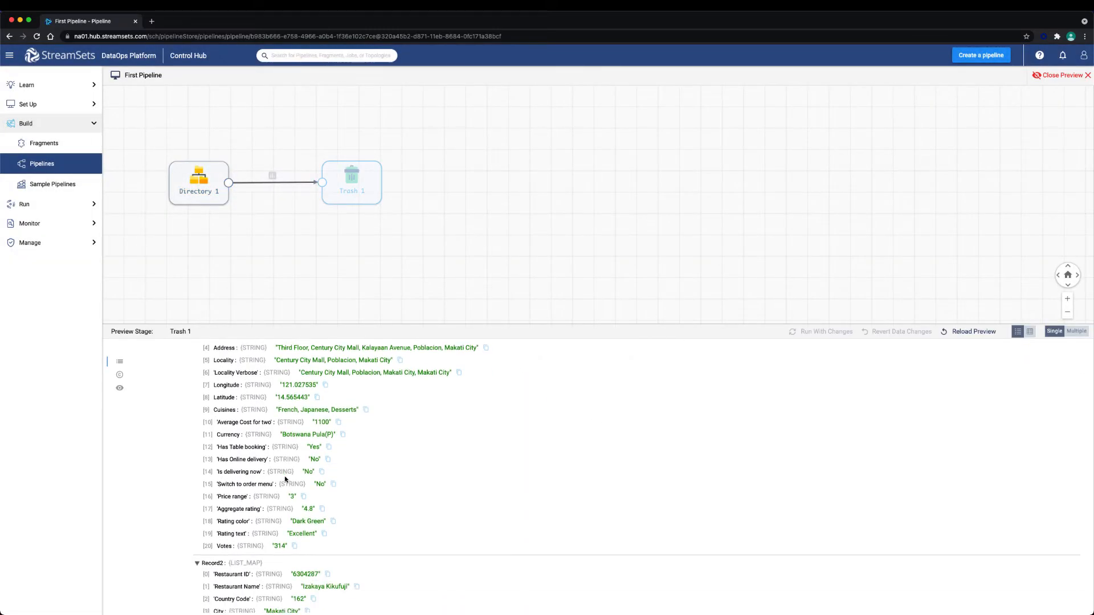
scroll(285, 479, "down", 9)
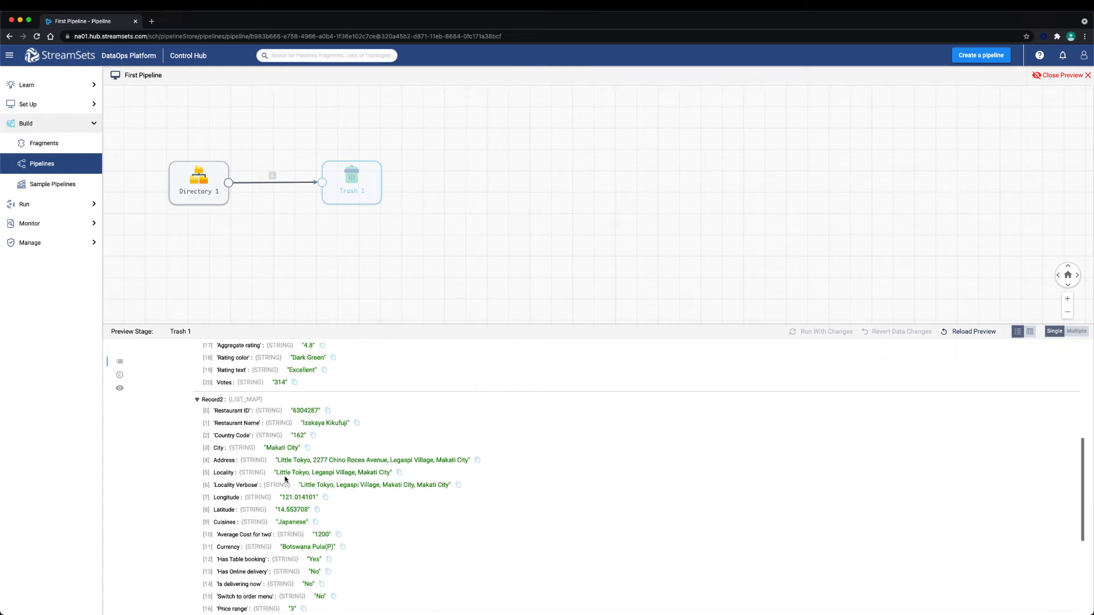
scroll(285, 480, "down", 2)
left_click(205, 490)
scroll(354, 512, "down", 5)
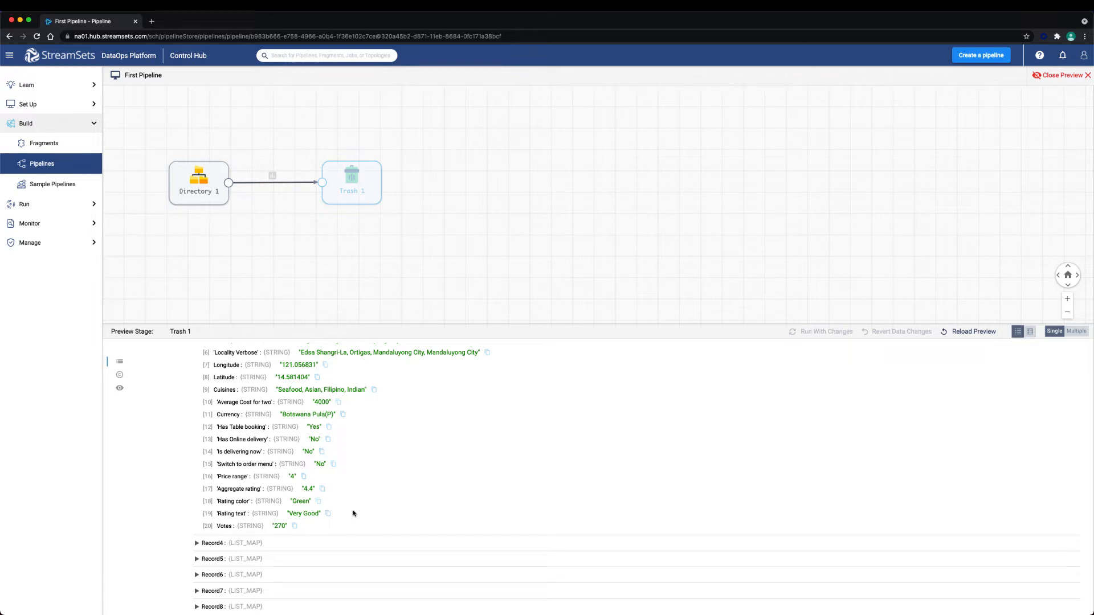
left_click(197, 546)
scroll(239, 564, "down", 4)
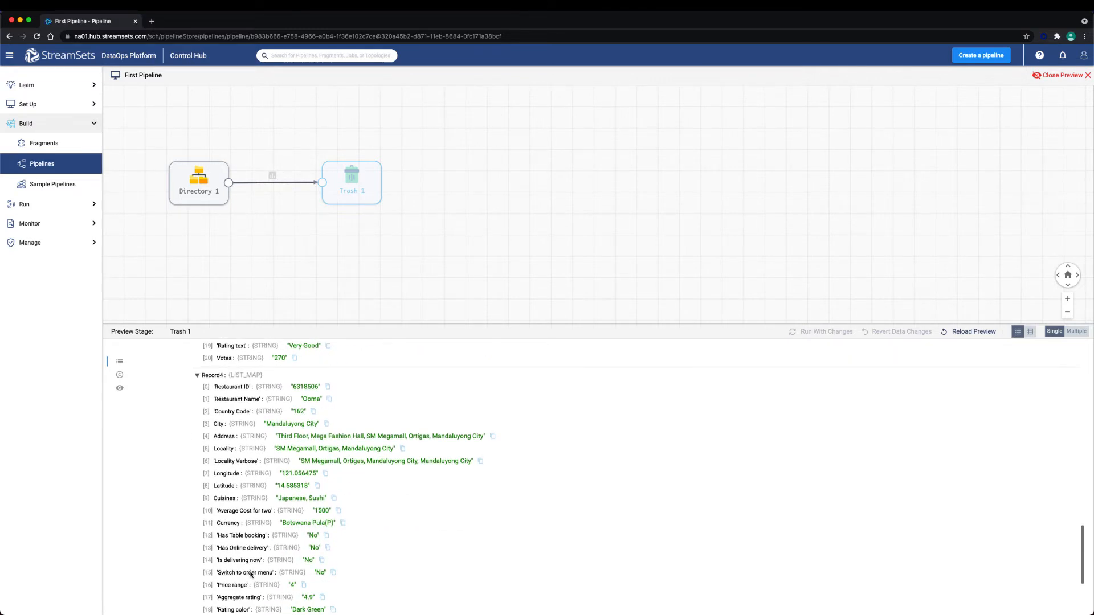
scroll(251, 573, "up", 1)
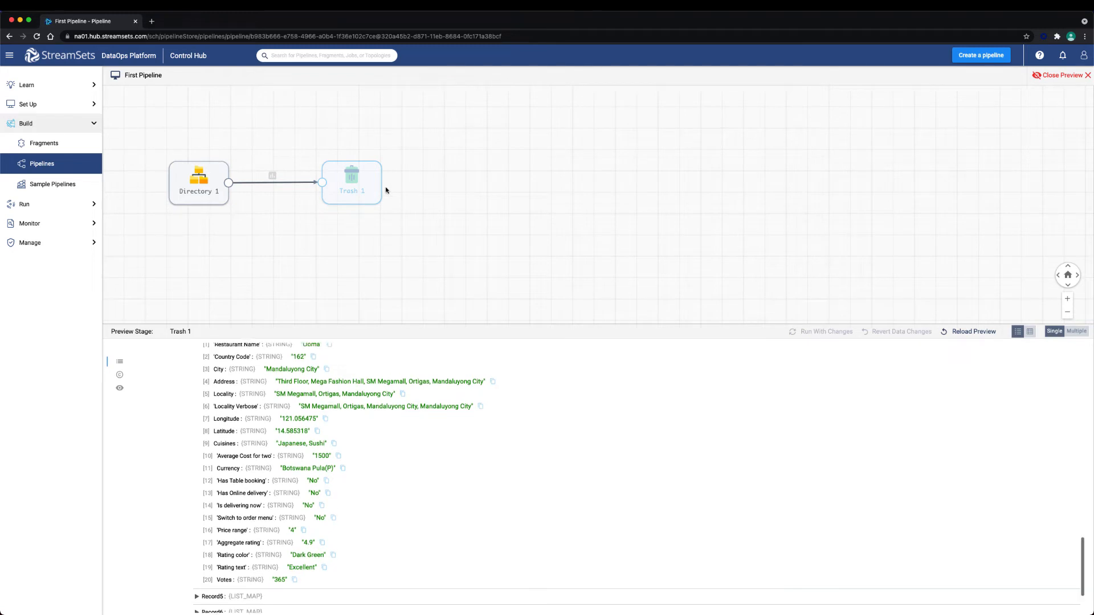
left_click(259, 141)
left_click(1056, 74)
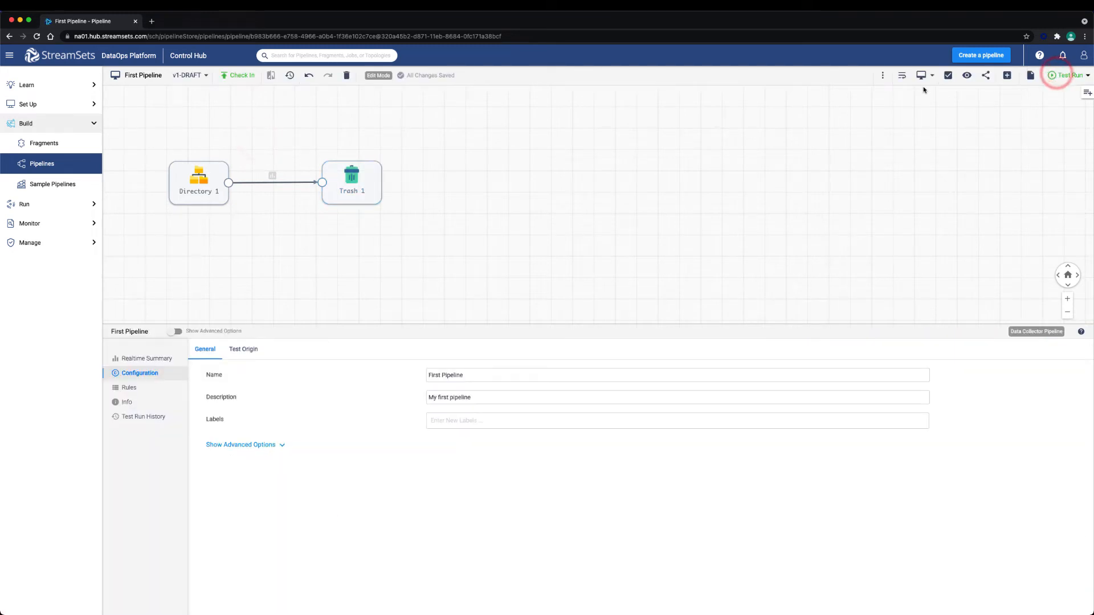
Step: Add a Stream Selector processor to the pipeline and move Trash 1 farther from Directory 1 to make room between them
left_click(1088, 93)
left_click(998, 96)
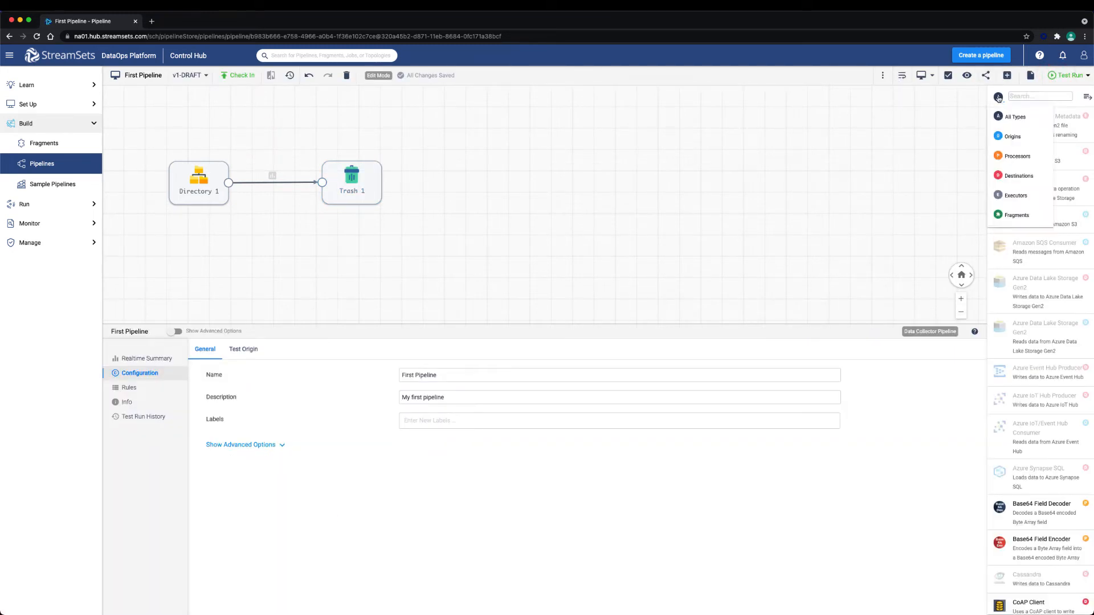
left_click(1017, 157)
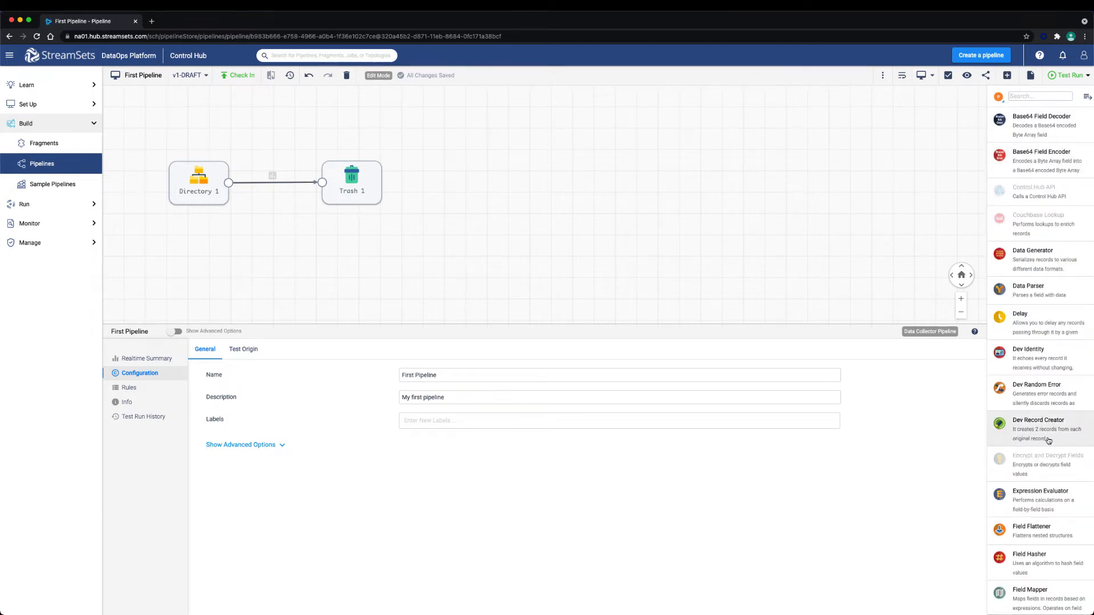
scroll(1049, 440, "down", 3)
scroll(1049, 440, "down", 5)
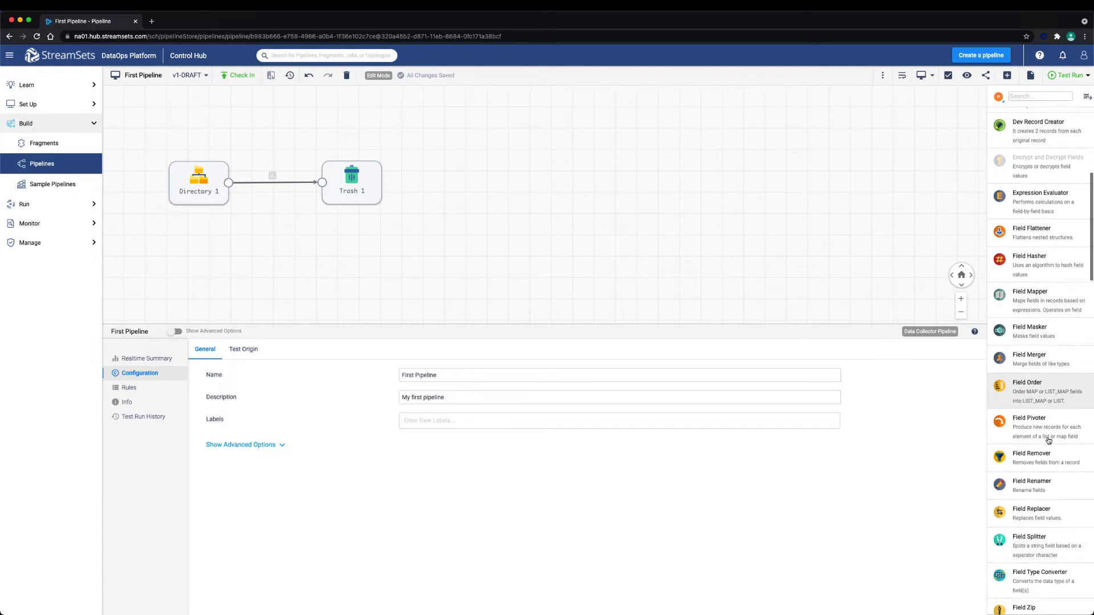
scroll(1049, 441, "down", 3)
scroll(1049, 441, "down", 9)
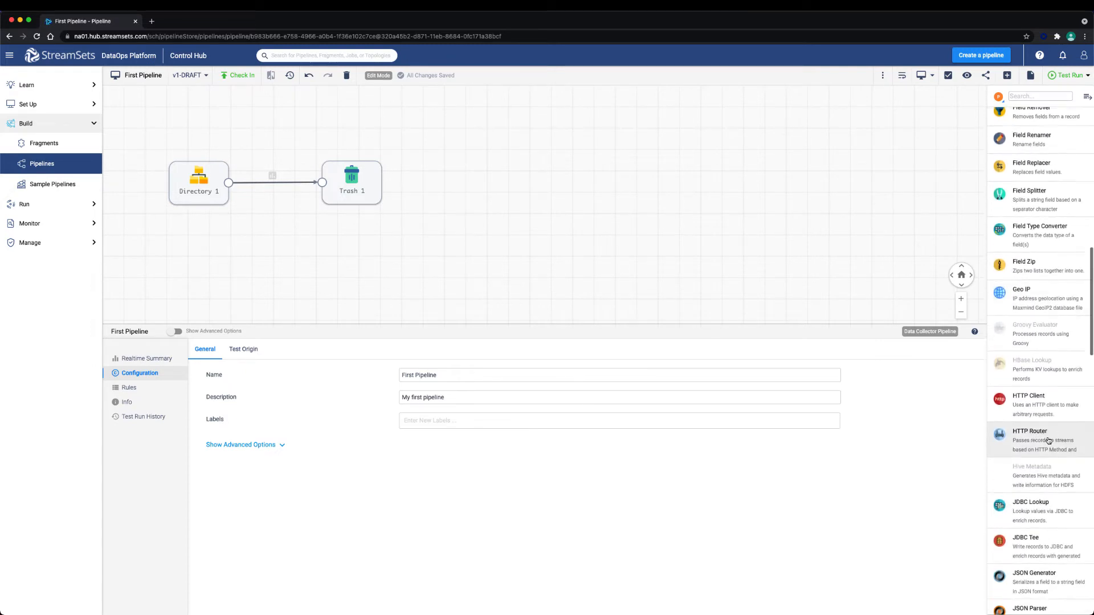
scroll(1049, 441, "down", 5)
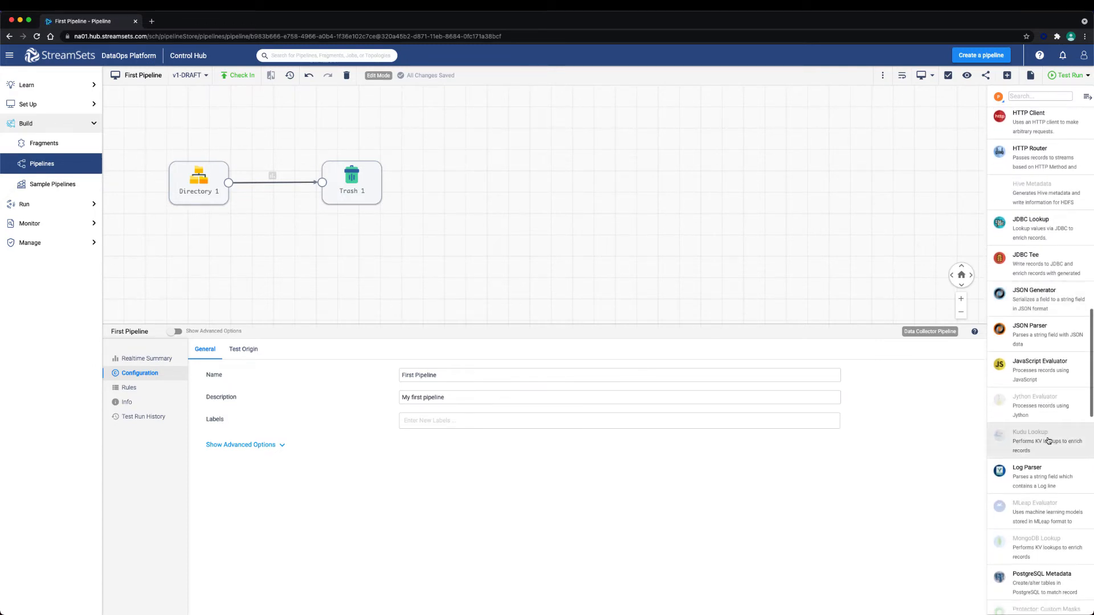
scroll(1049, 440, "down", 11)
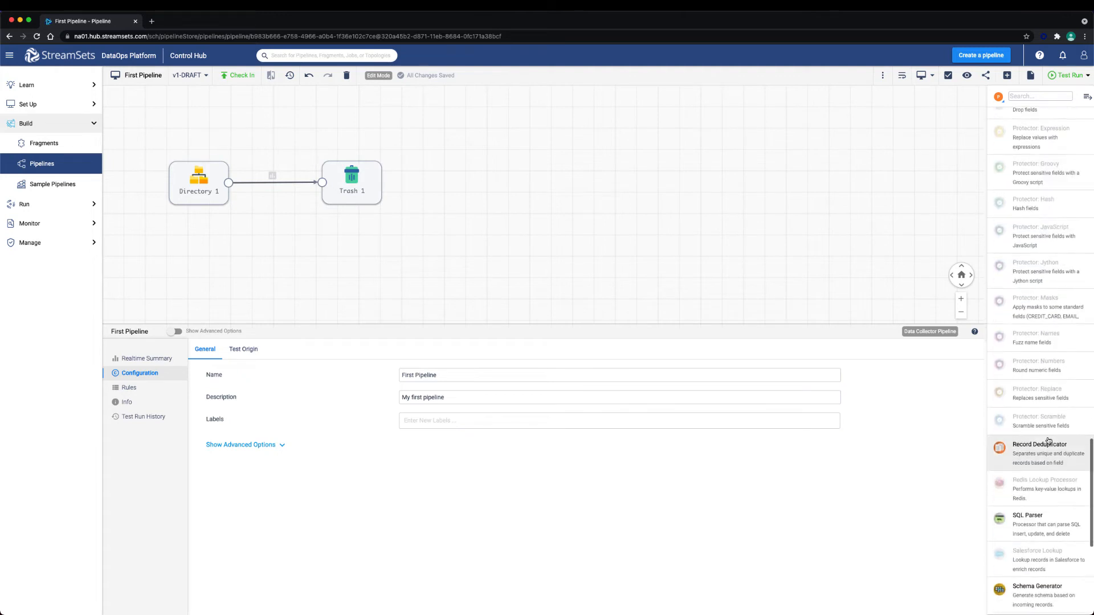
scroll(1048, 437, "down", 4)
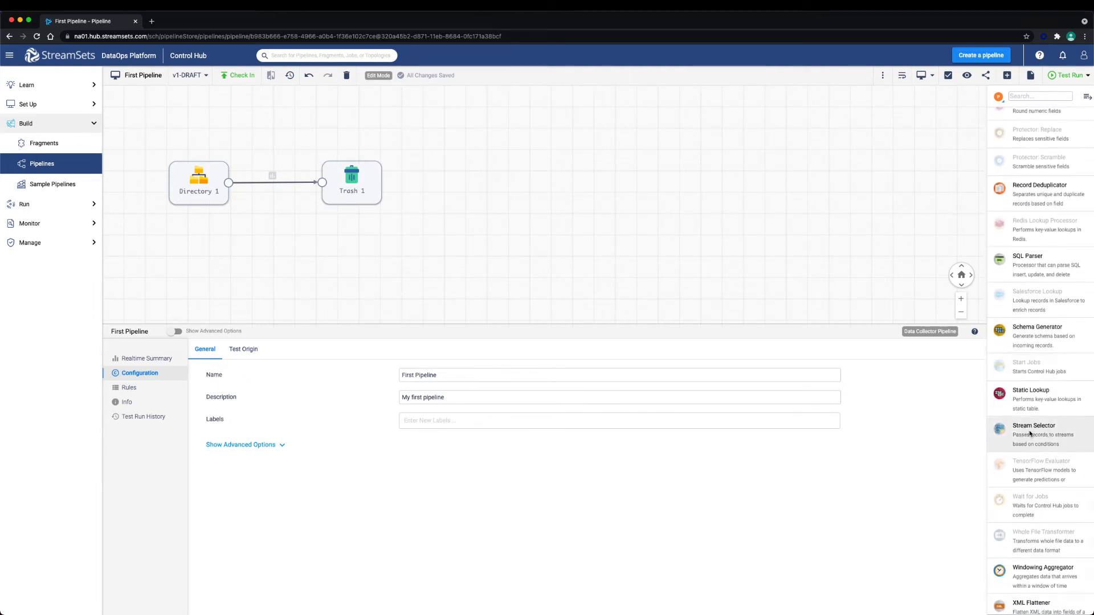
left_click(1030, 434)
left_click_drag(374, 194, 519, 196)
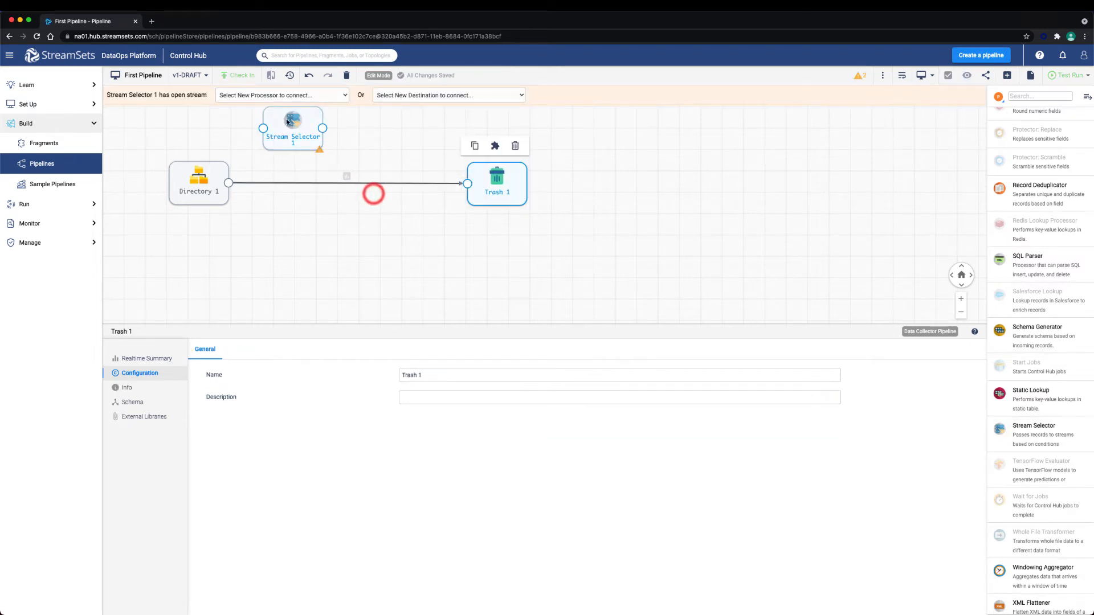
Step: Move Stream Selector 1 between Directory 1 and Trash 1, delete their direct connection, and route the flow through Stream Selector 1
left_click_drag(289, 128, 327, 202)
left_click(412, 183)
key("Delete")
left_click_drag(231, 182, 302, 200)
left_click_drag(360, 200, 467, 188)
Step: Add a condition to Stream Selector 1 above the default one: ${record:value('/rating') == 'Very good'}
left_click(322, 210)
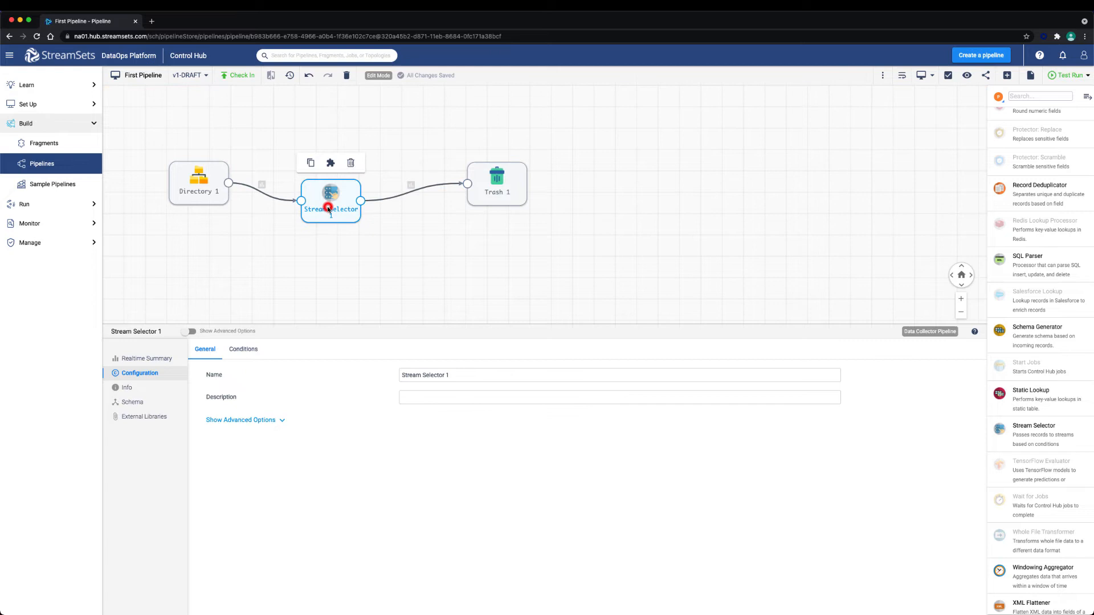
left_click(250, 352)
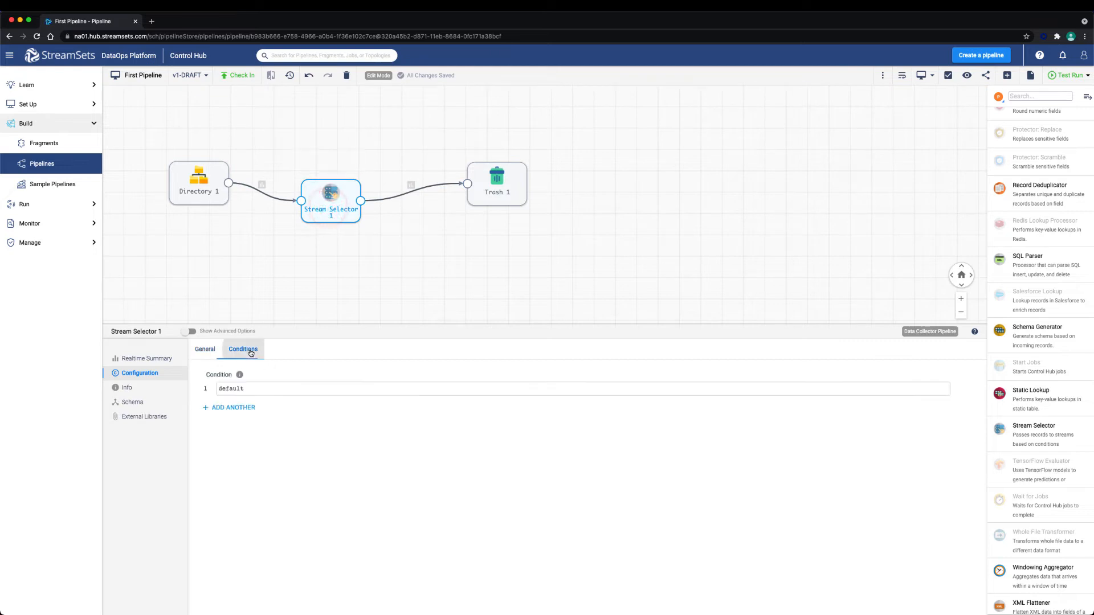
left_click(232, 408)
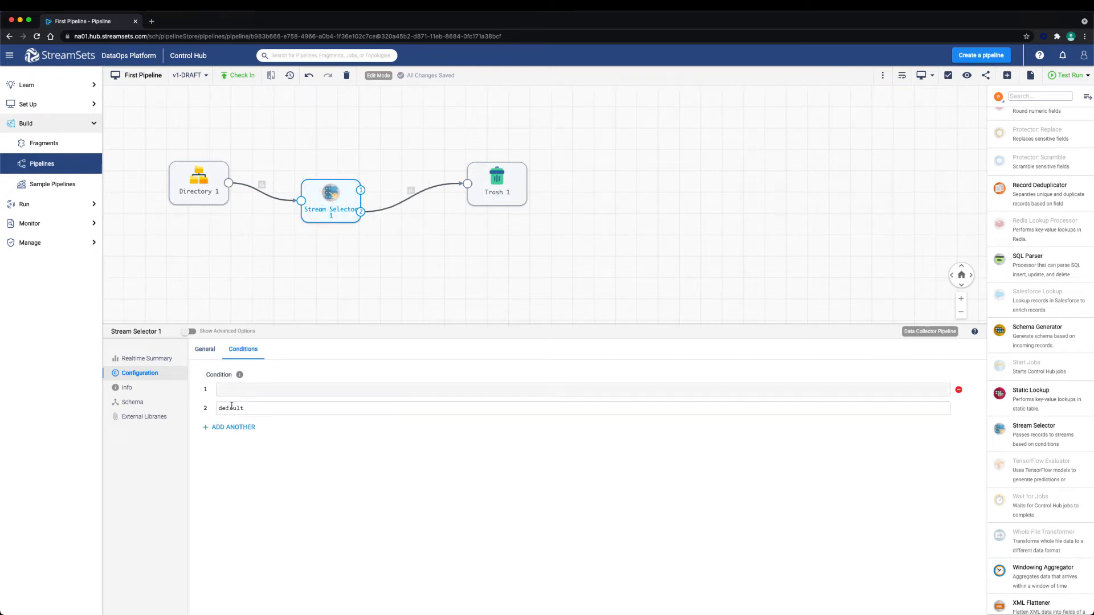
left_click(225, 391)
type("record")
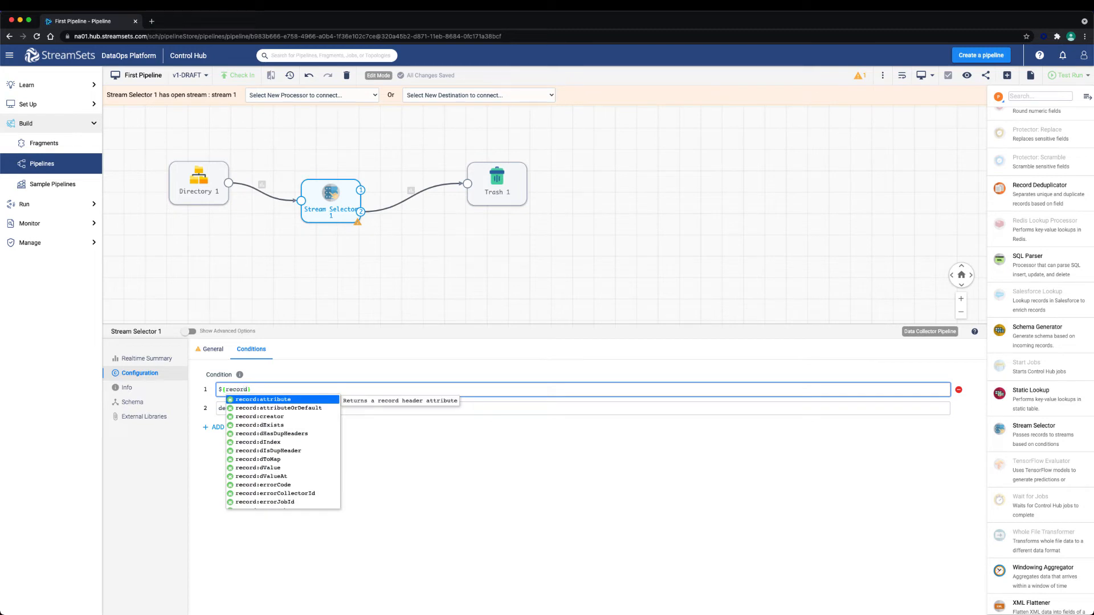
type(":value")
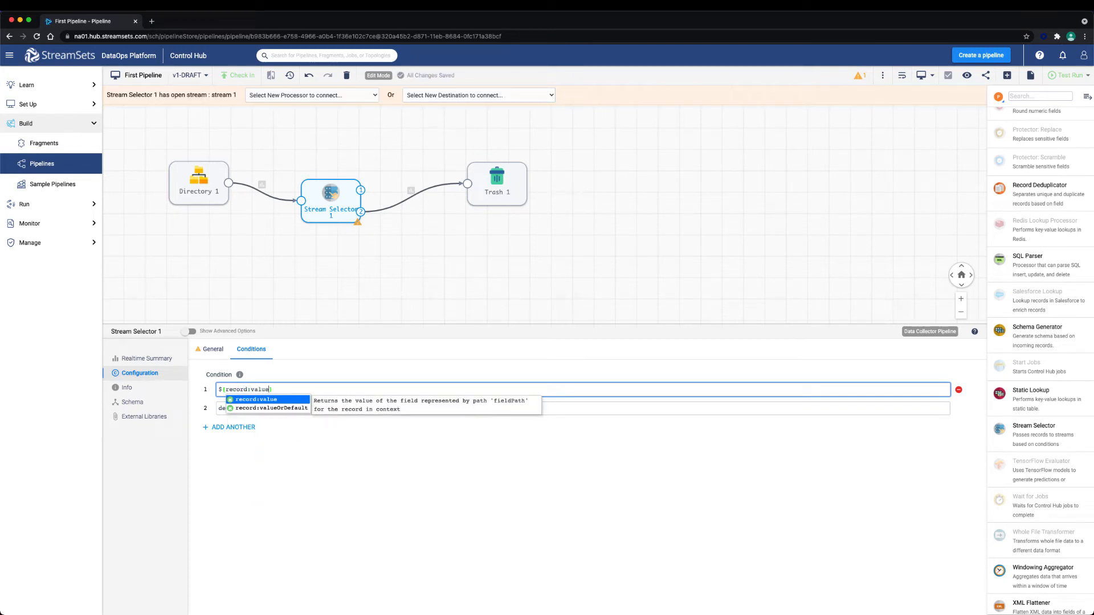
type("('/")
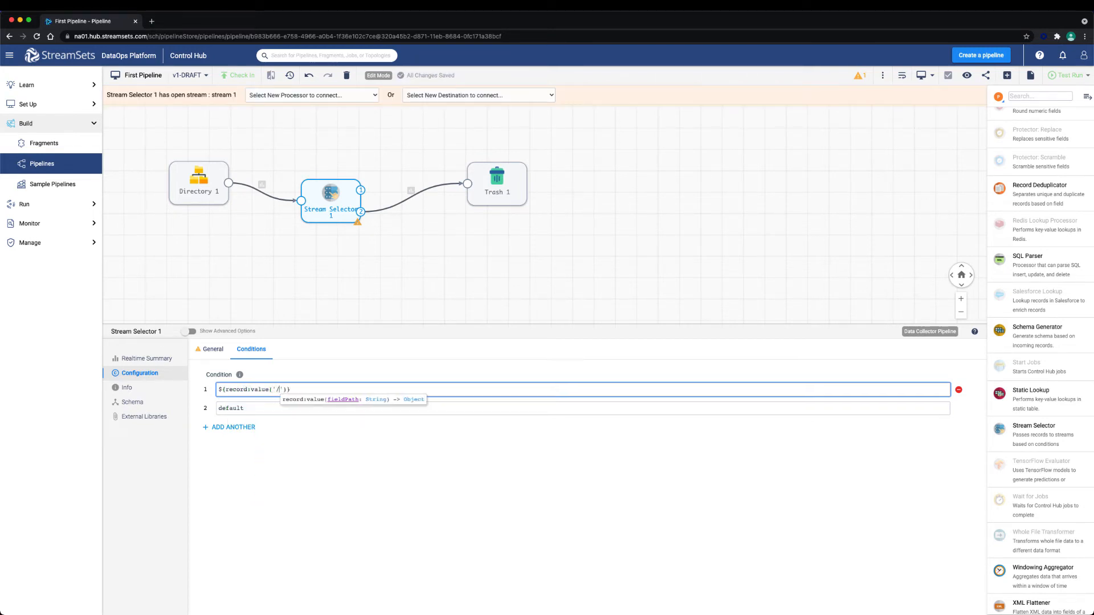
type("rating")
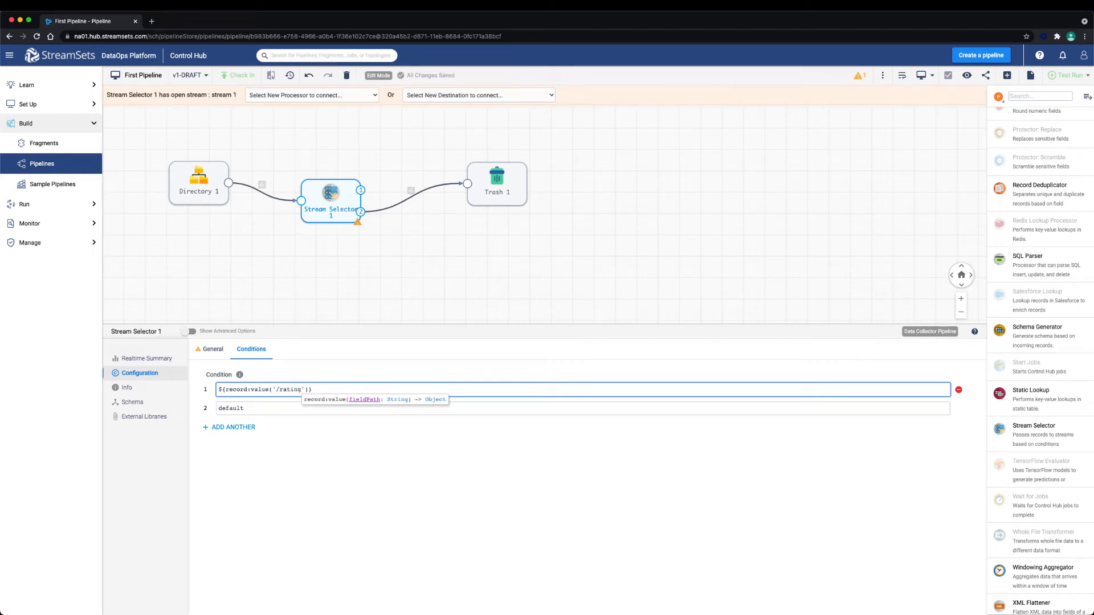
key("Right")
key("Right")
type("== '")
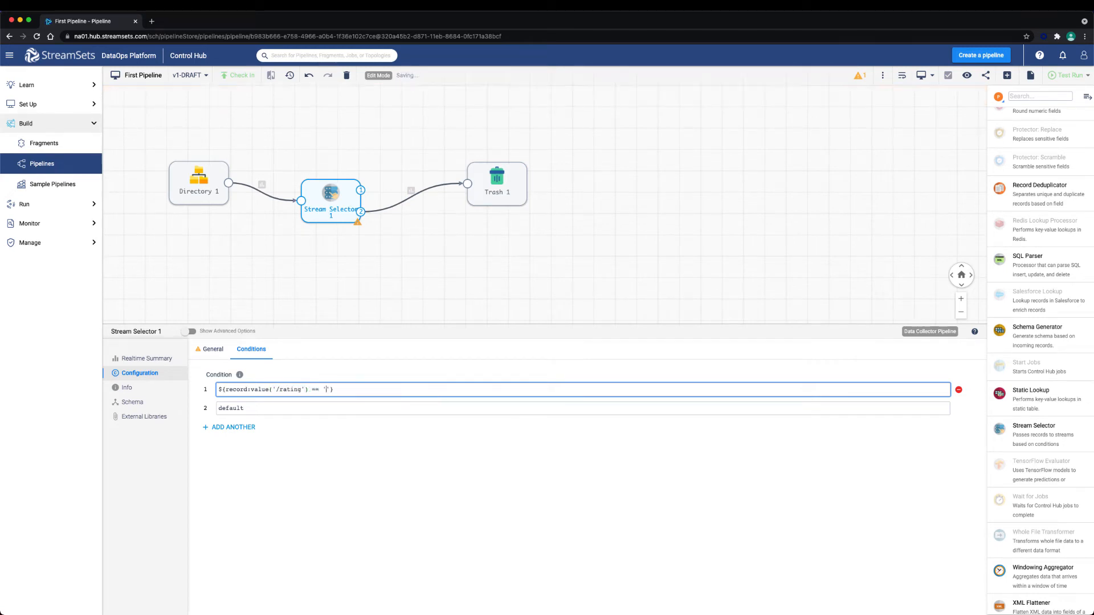
type("Very good")
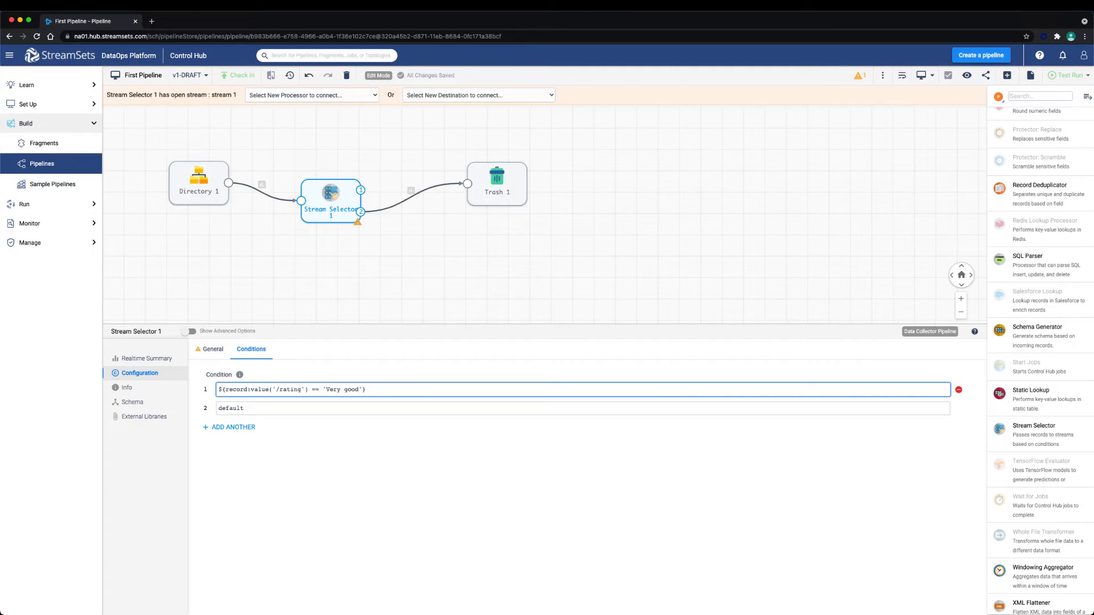
Step: Extend the first Stream Selector condition with || record:value('/rating') == 'Excellent'
type(" || record:value('')")
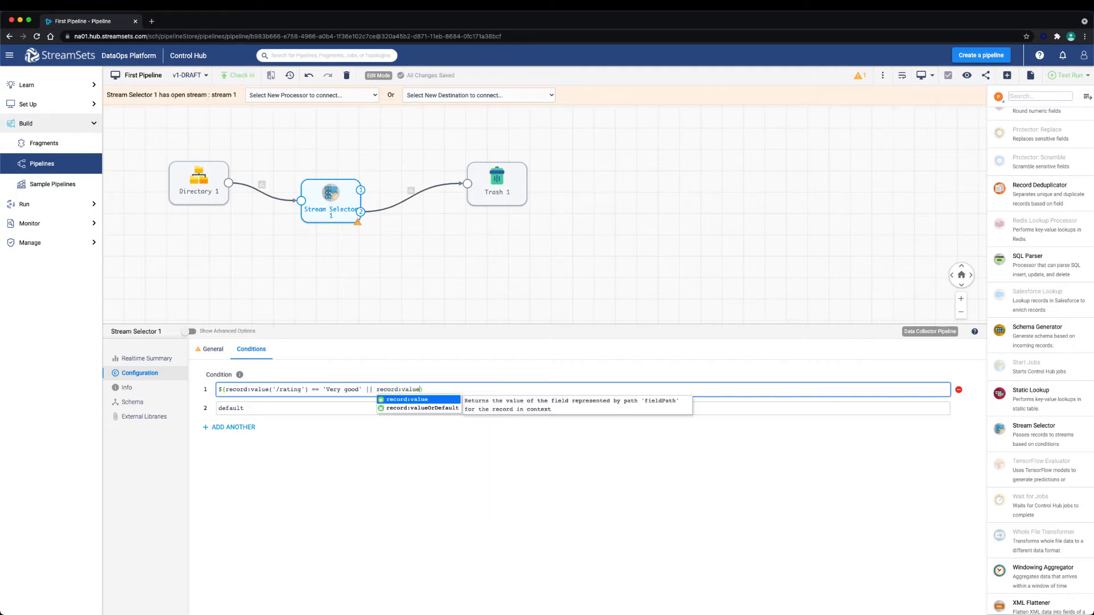
type("/rating")
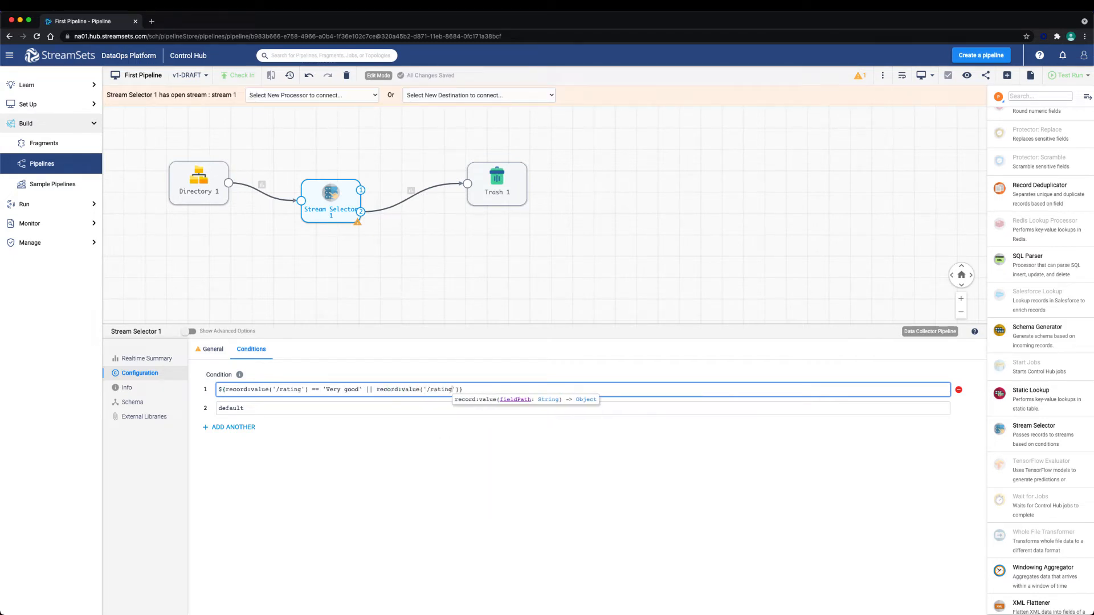
type(" == 'Excellent'")
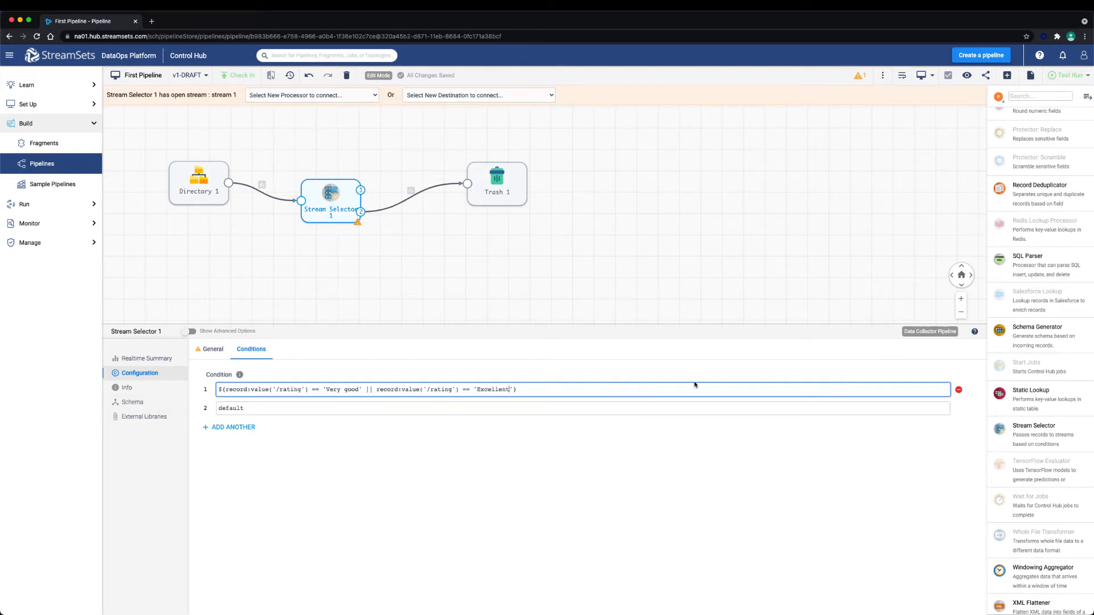
Step: Move Trash 1 lower on the canvas and add a Local FS destination to the pipeline
left_click_drag(520, 199, 508, 274)
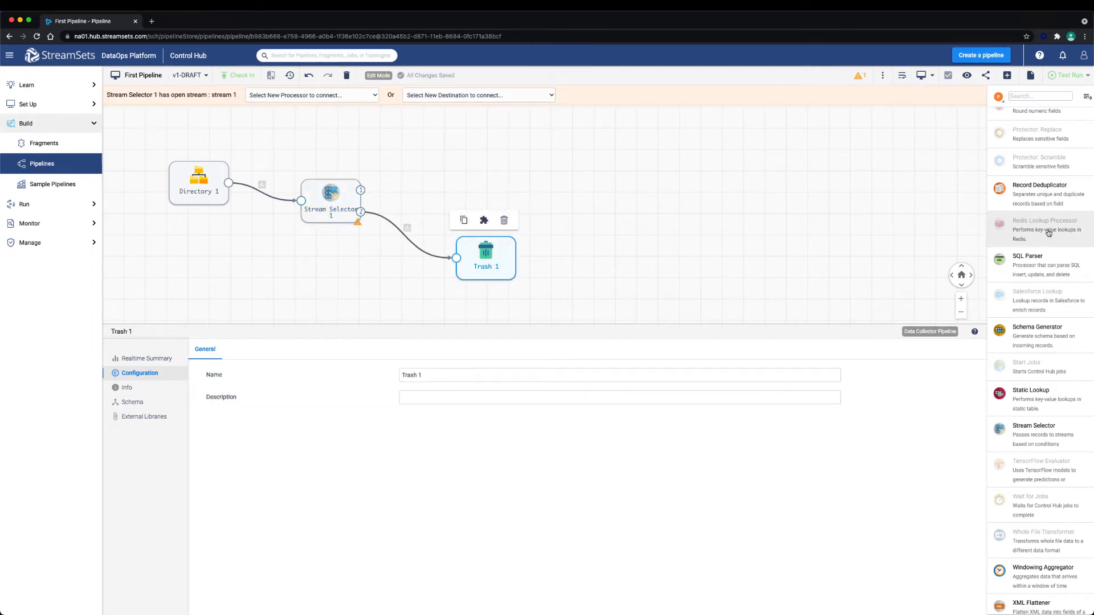
left_click(999, 95)
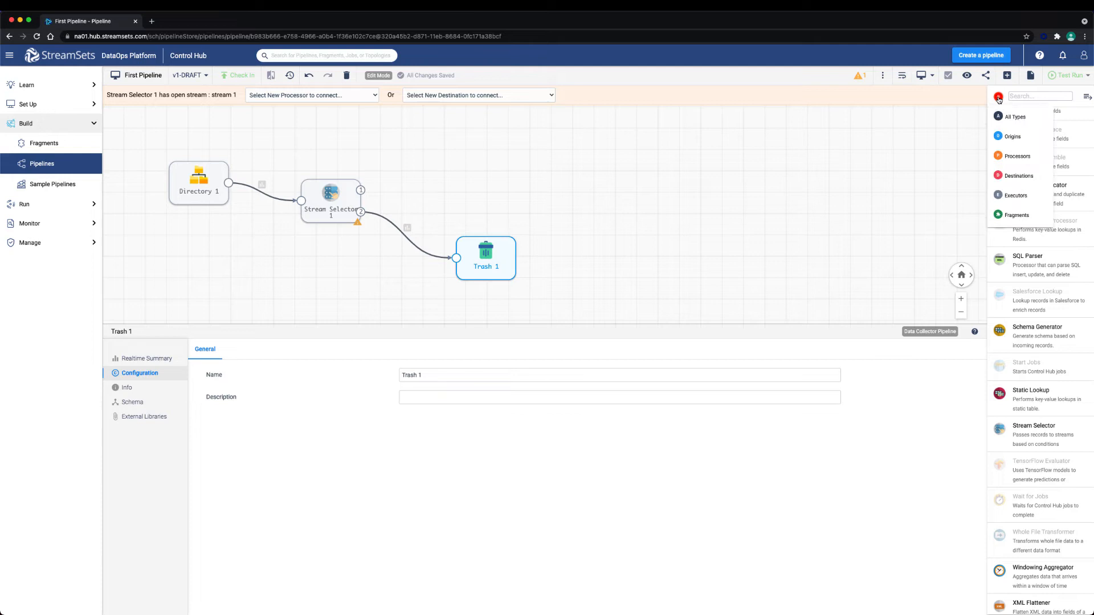
left_click(1020, 193)
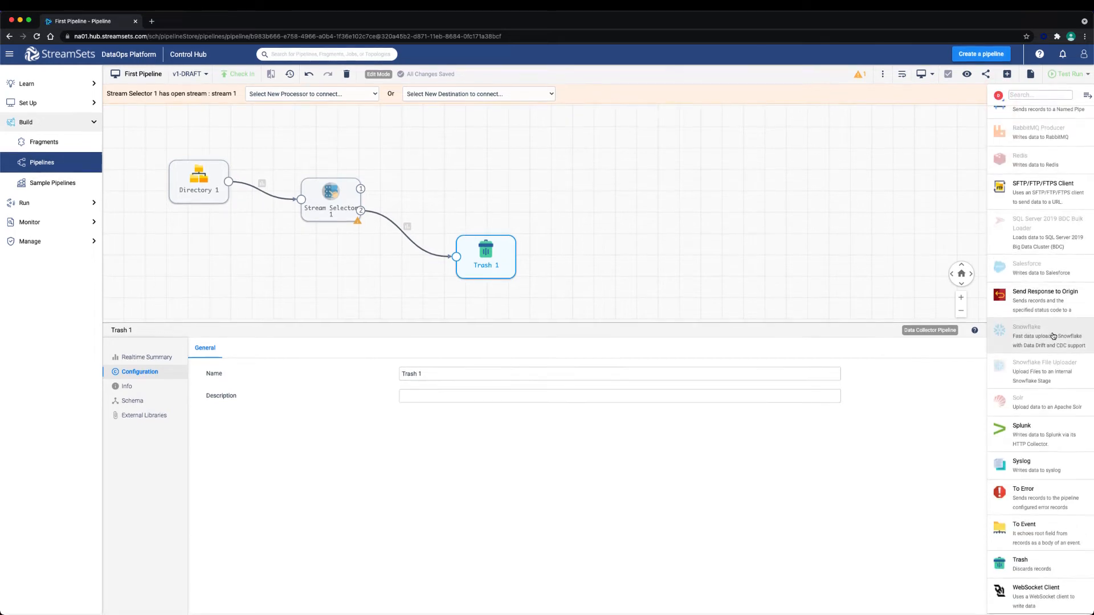
scroll(1054, 336, "up", 2)
scroll(1054, 336, "up", 10)
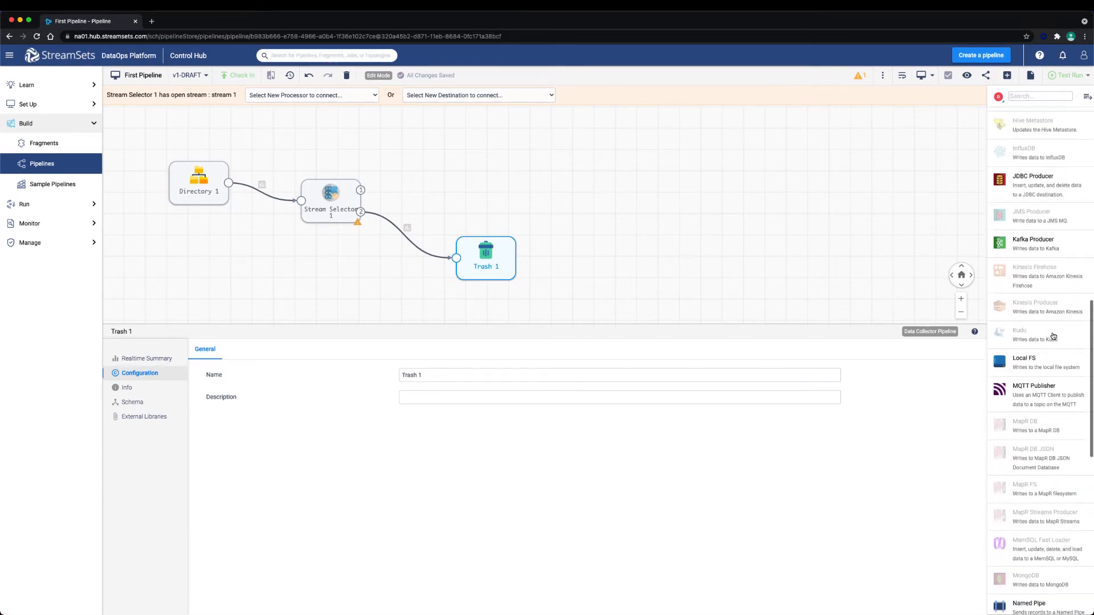
scroll(1054, 336, "up", 8)
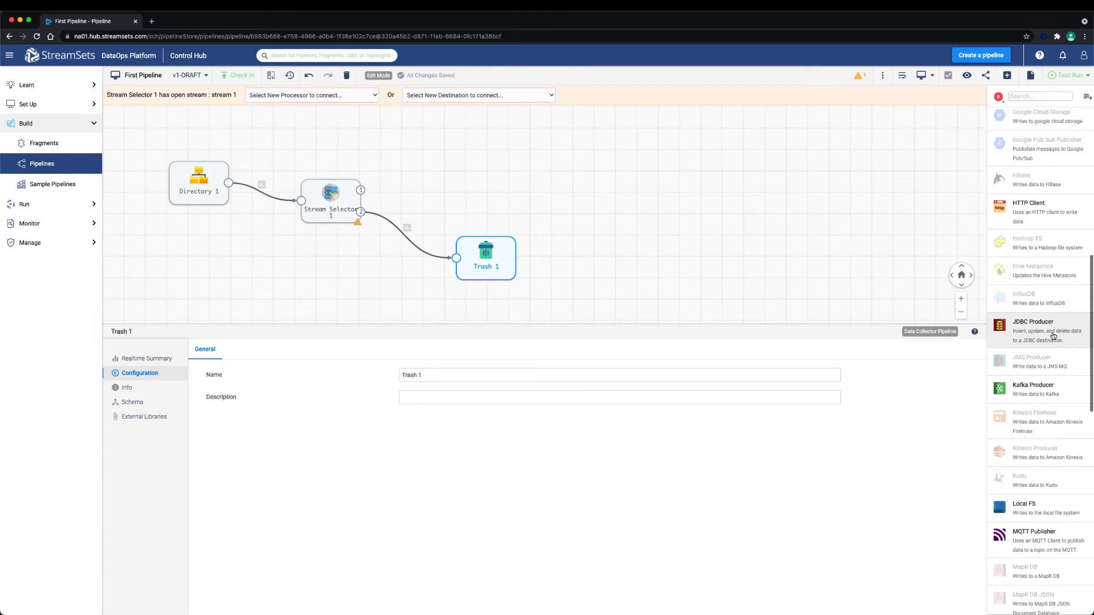
scroll(1054, 336, "down", 10)
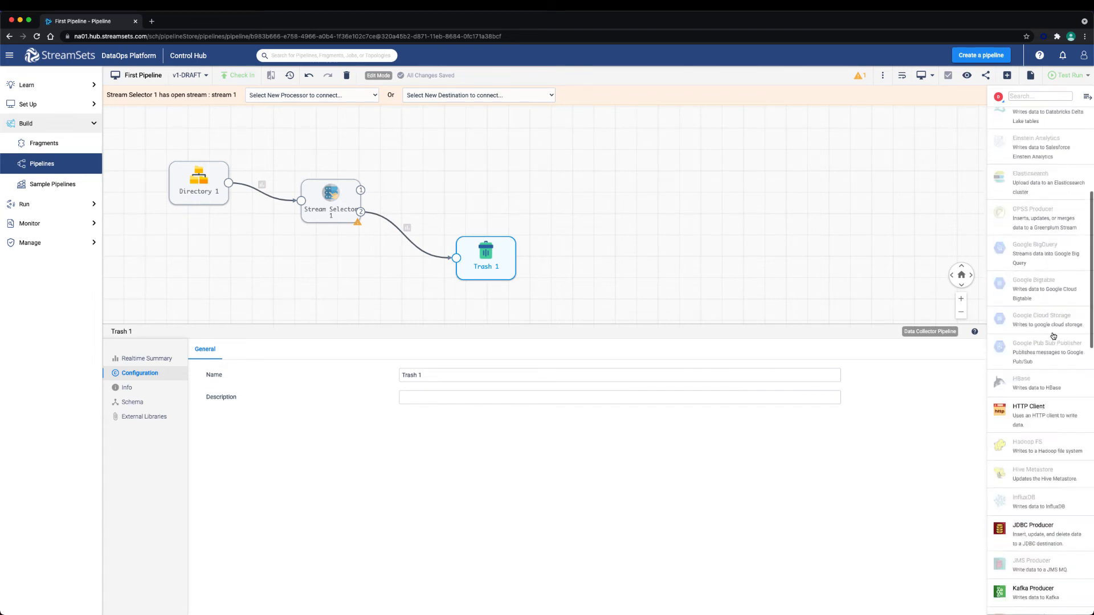
left_click(1037, 336)
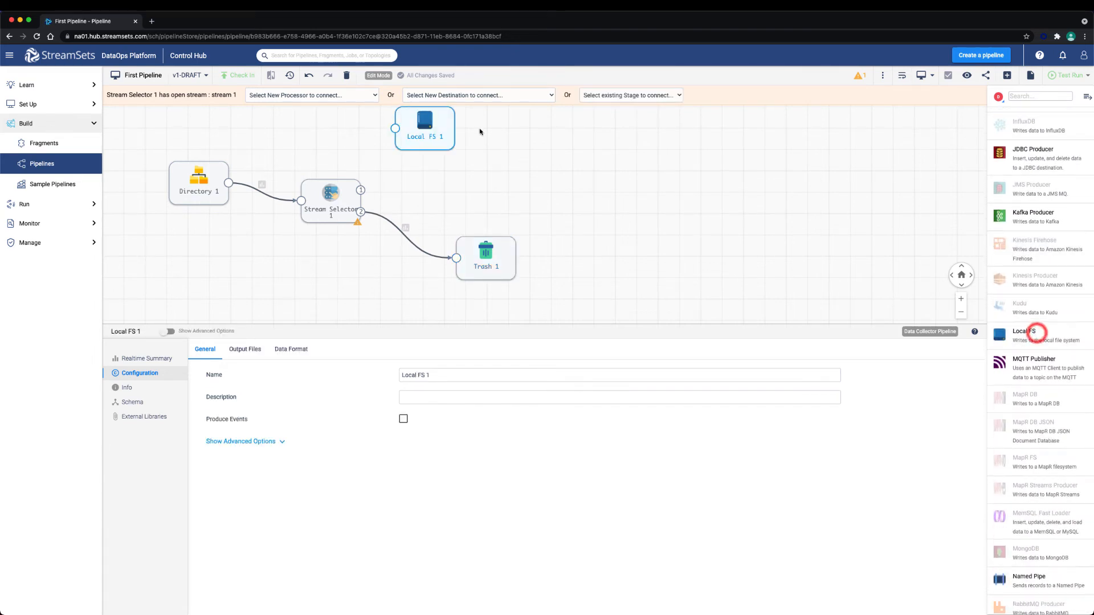
Step: Place Local FS 1 above Trash 1, connect Stream Selector output 1 to it, and check that output's condition
left_click_drag(443, 126, 487, 188)
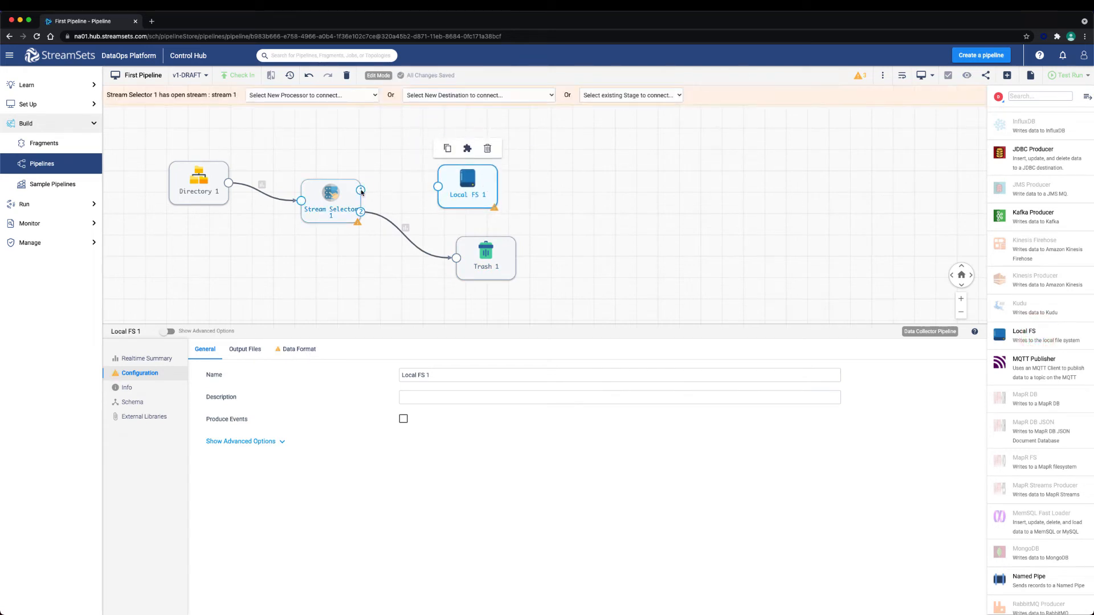
left_click_drag(360, 190, 437, 187)
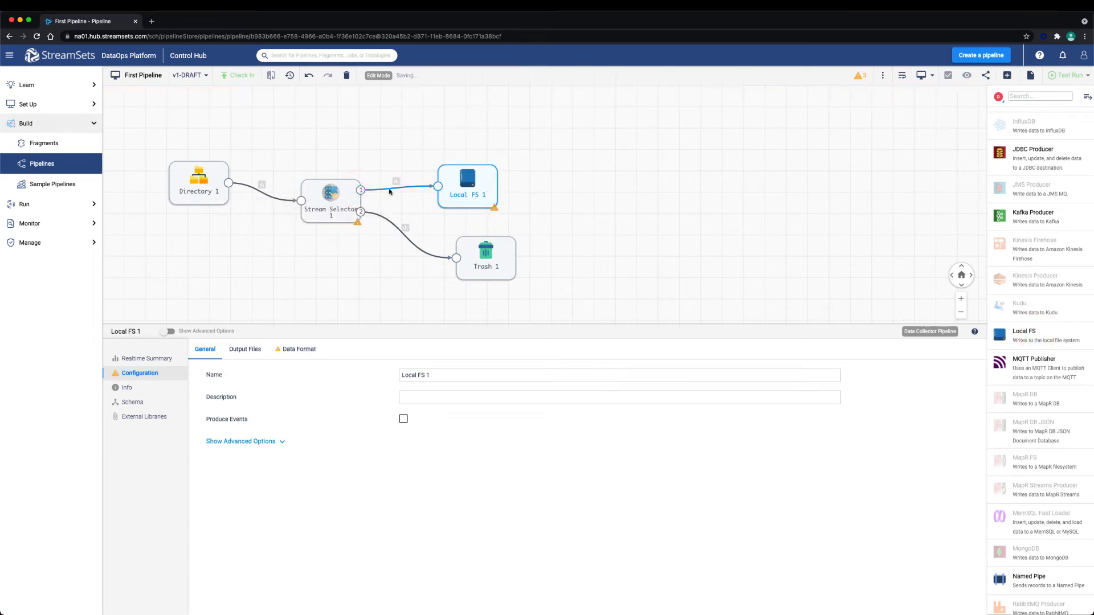
mouse_move(360, 192)
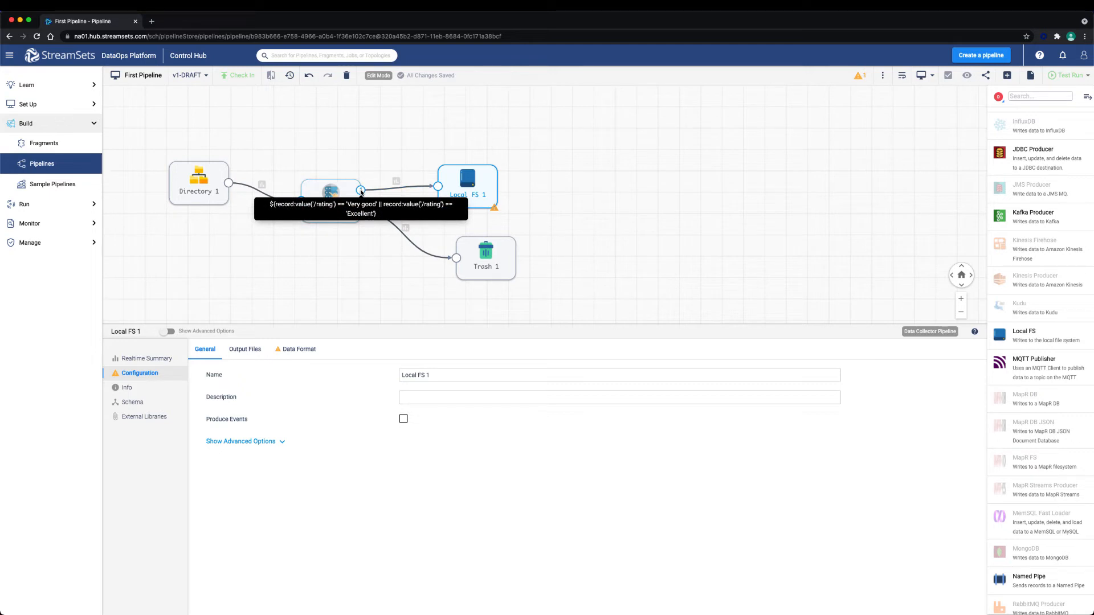
Step: Set the Local FS 1 data format to JSON with multiple JSON objects as its content
left_click(290, 348)
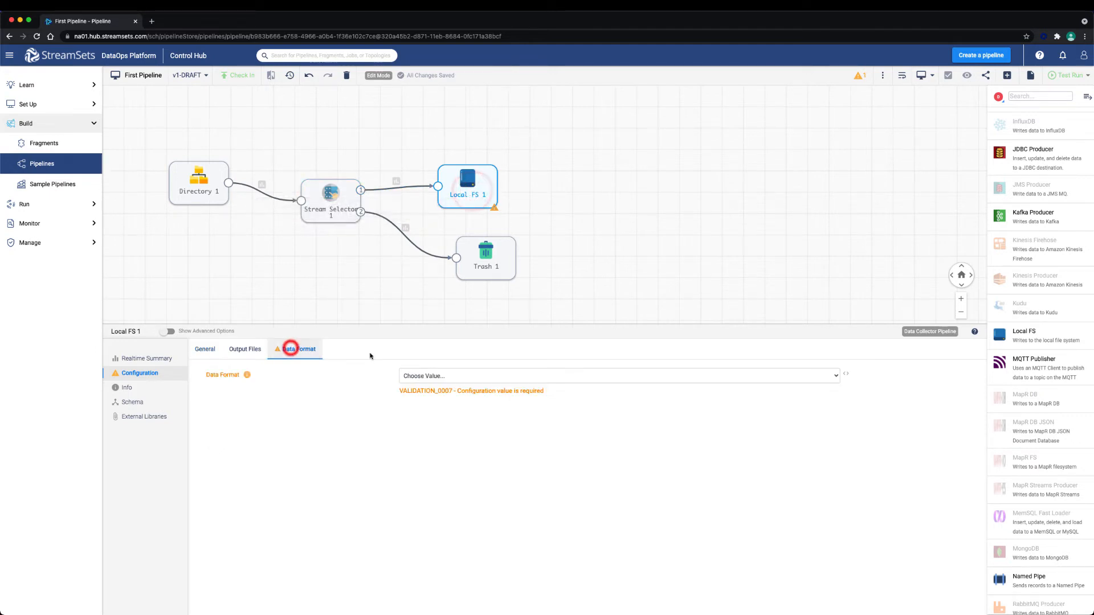
left_click(445, 376)
left_click(426, 417)
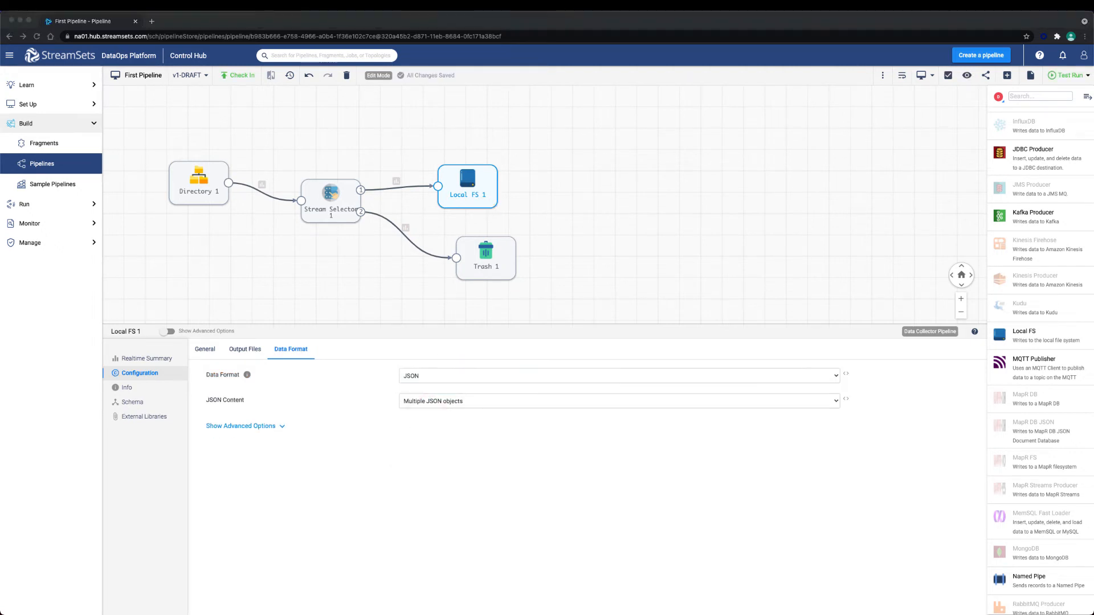
Step: Shorten the Local FS 1 output directory template to /tmp/
left_click(234, 351)
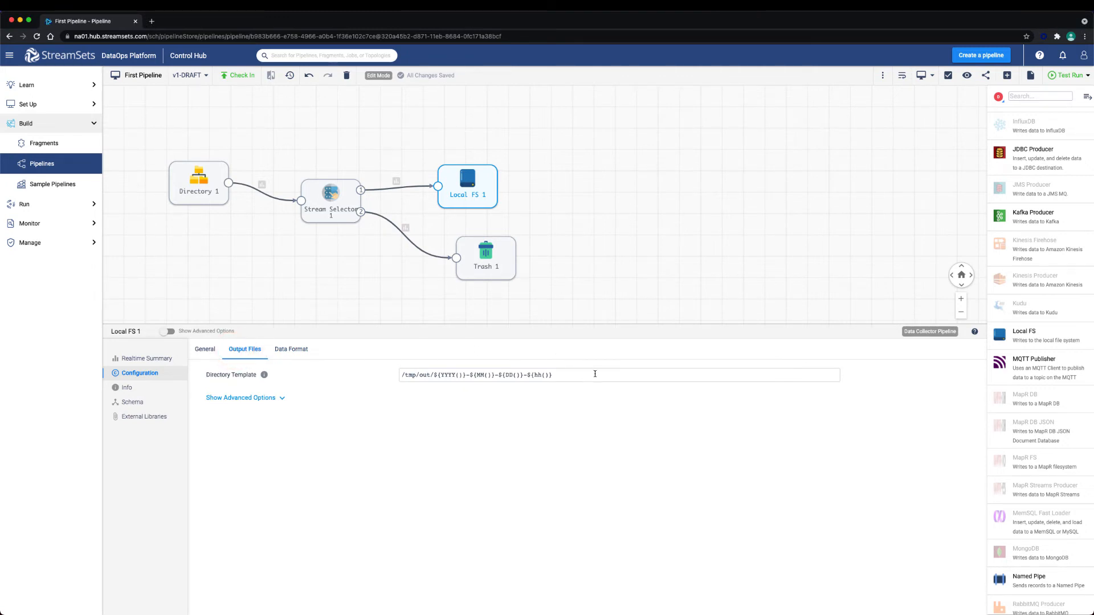
left_click_drag(566, 378, 420, 379)
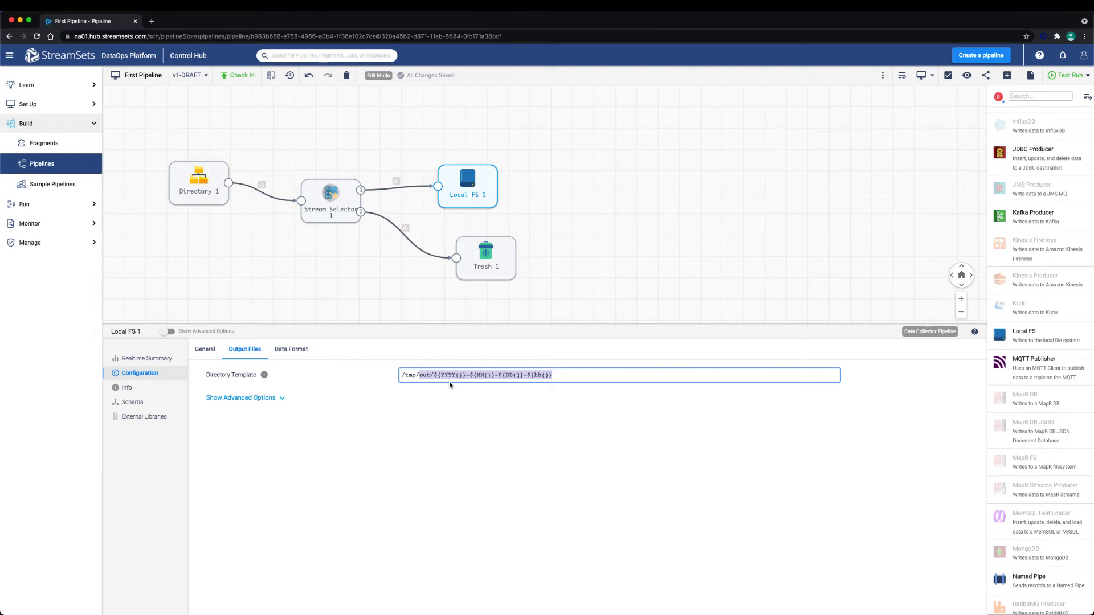
key("BackSpace")
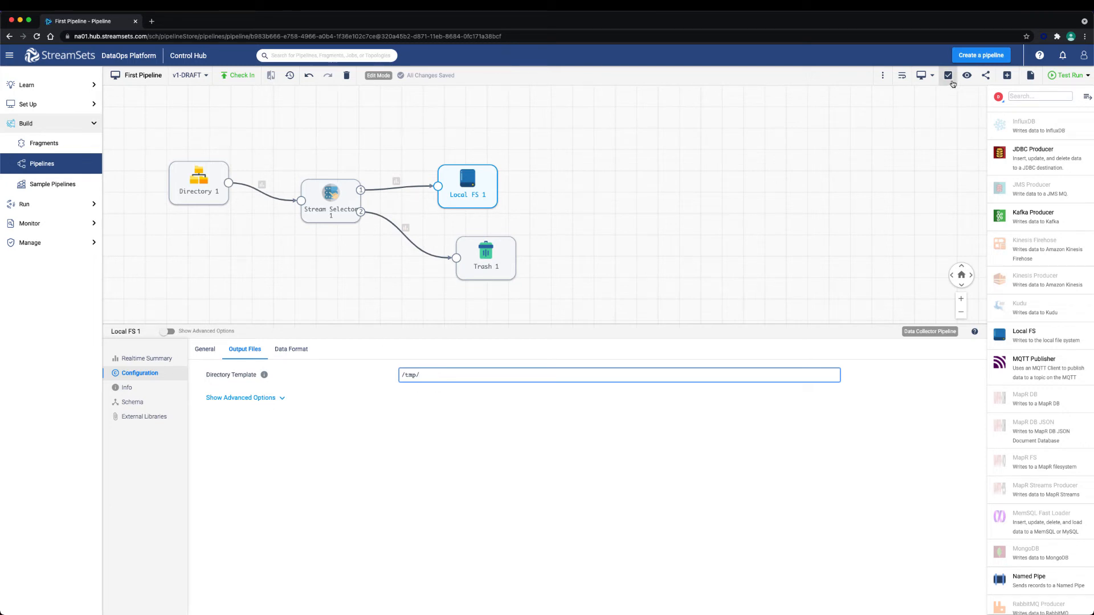
Step: Look up the rating field's name in Directory 1's output schema and change both field paths in Stream Selector 1's condition to '/Rating text'
left_click(133, 405)
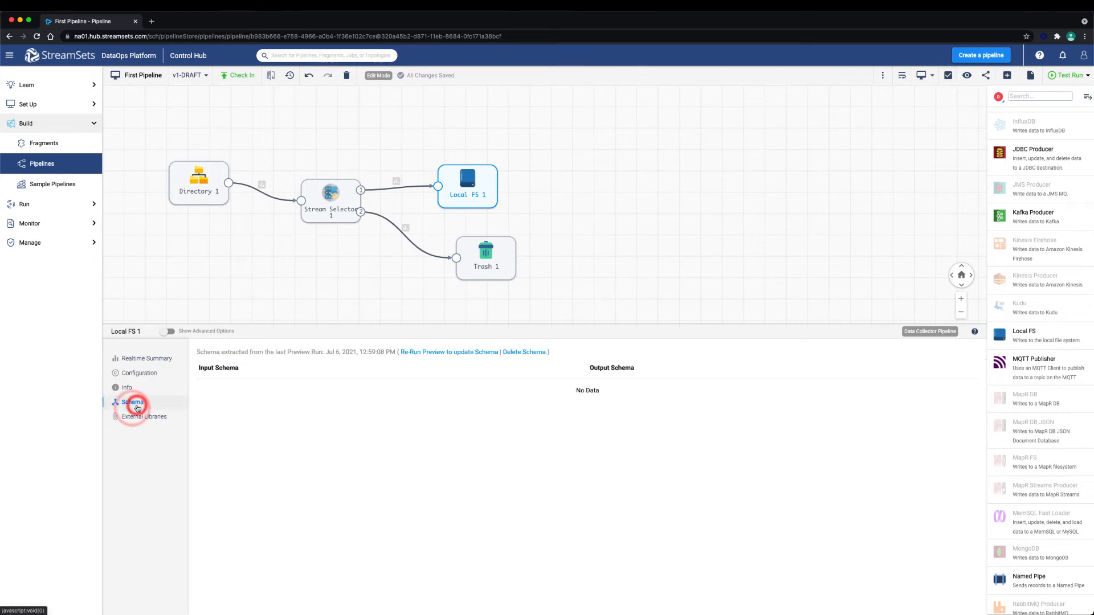
left_click(208, 196)
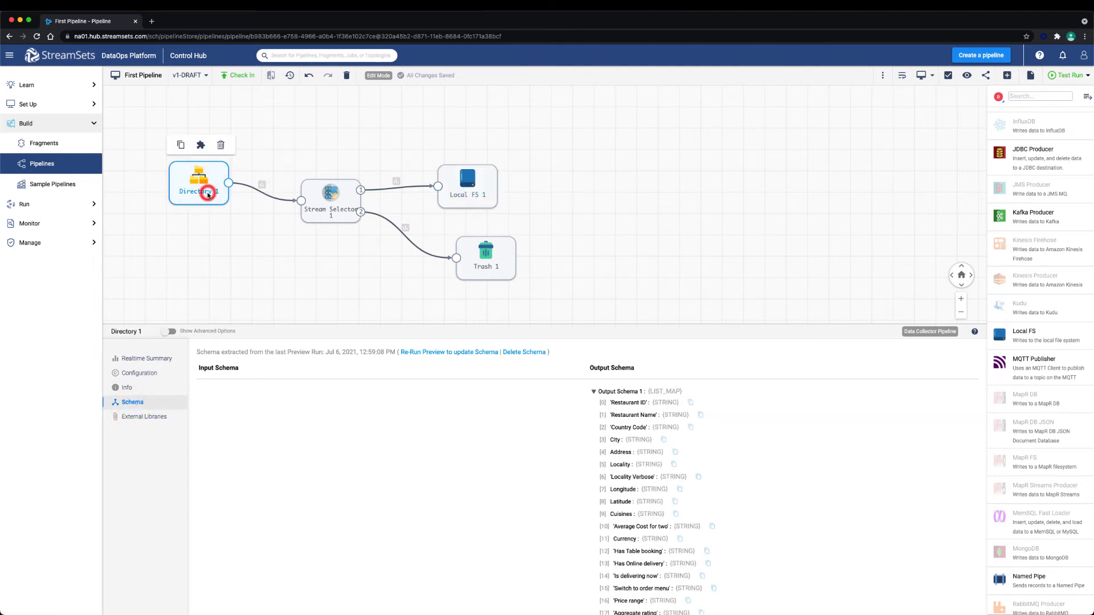
scroll(687, 499, "down", 3)
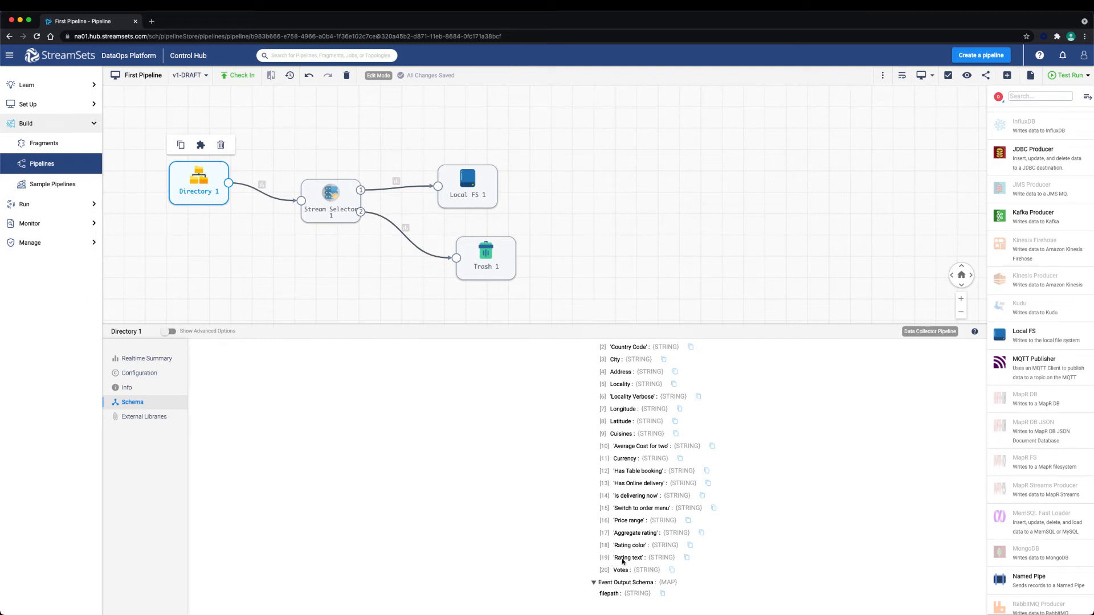
left_click(358, 212)
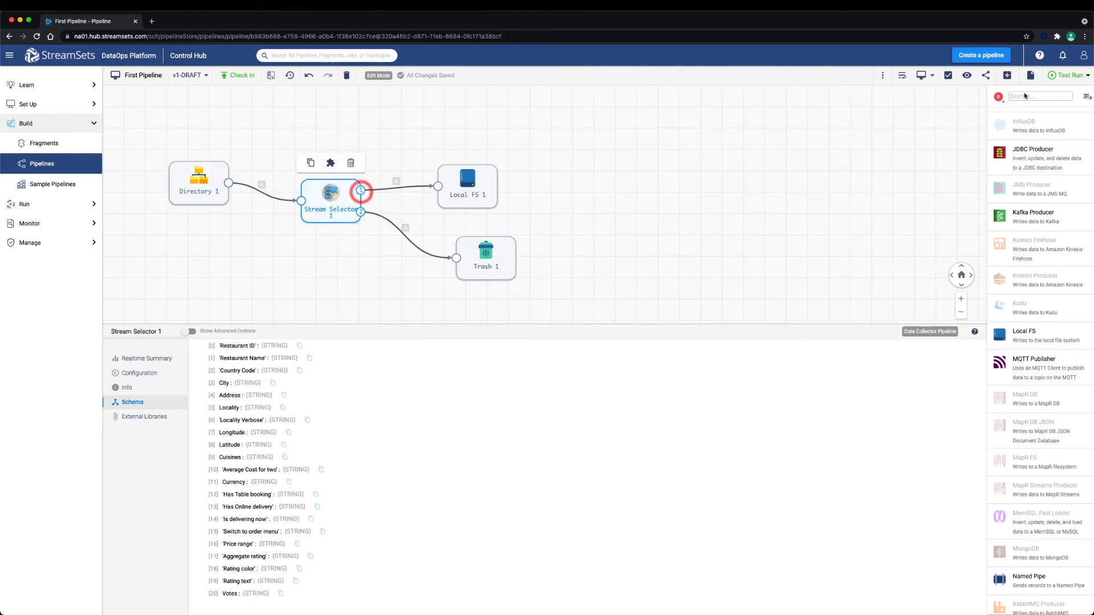
left_click(139, 373)
double_click(304, 390)
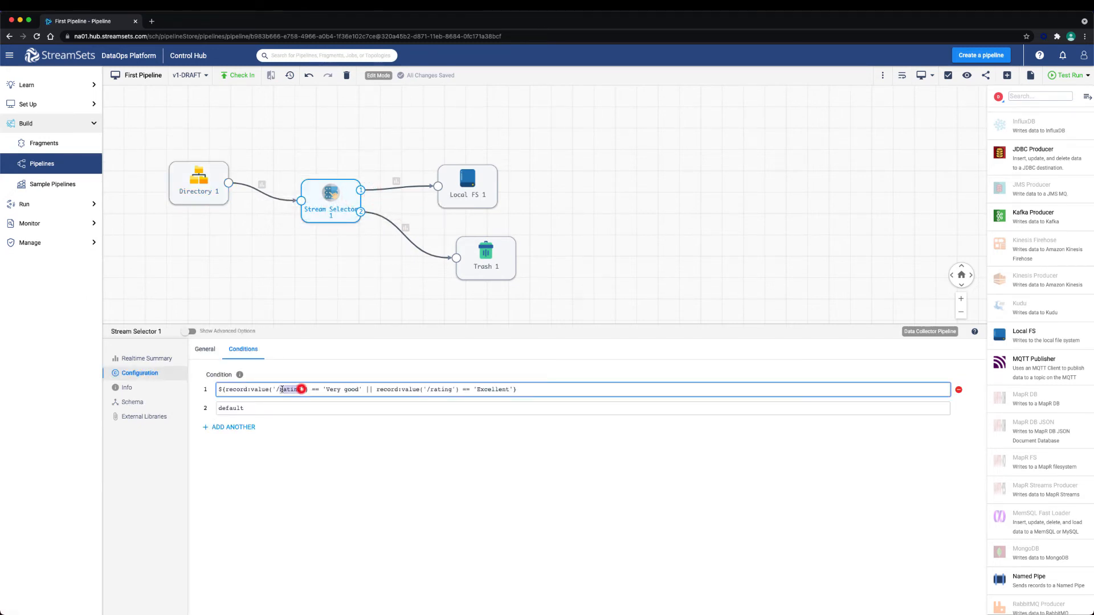
type("Rating text")
double_click(455, 389)
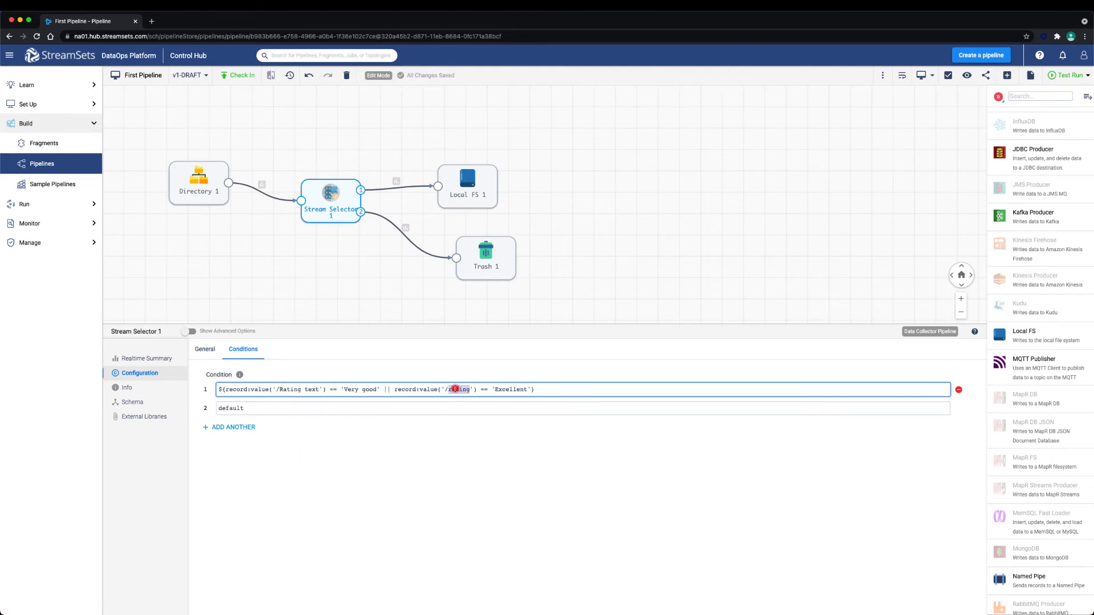
type("Rating text")
Step: Run a preview of the whole pipeline
left_click(369, 303)
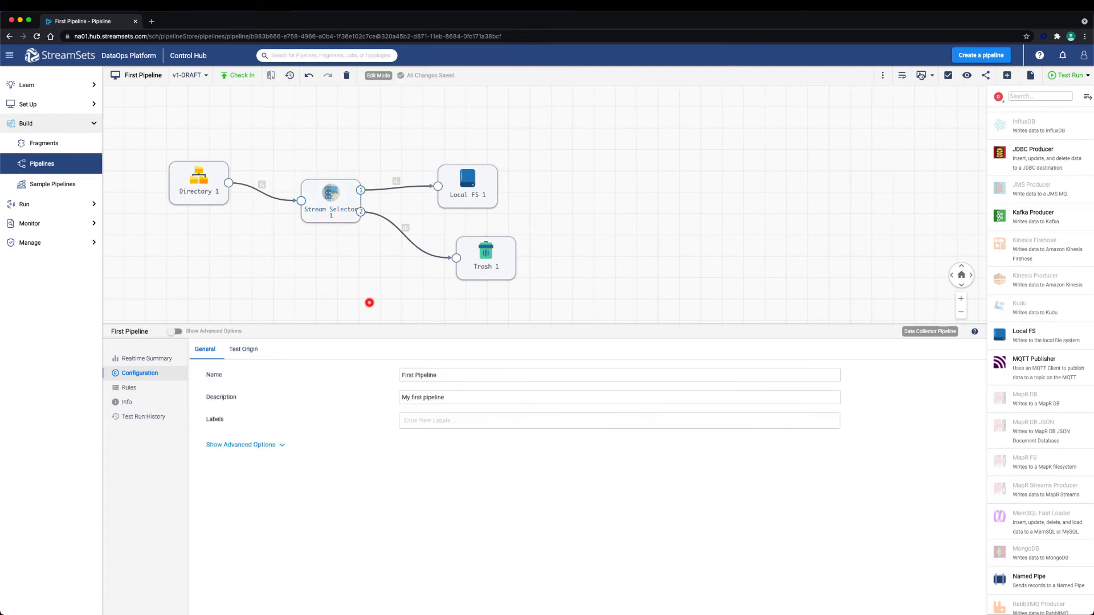
left_click(967, 75)
left_click(519, 386)
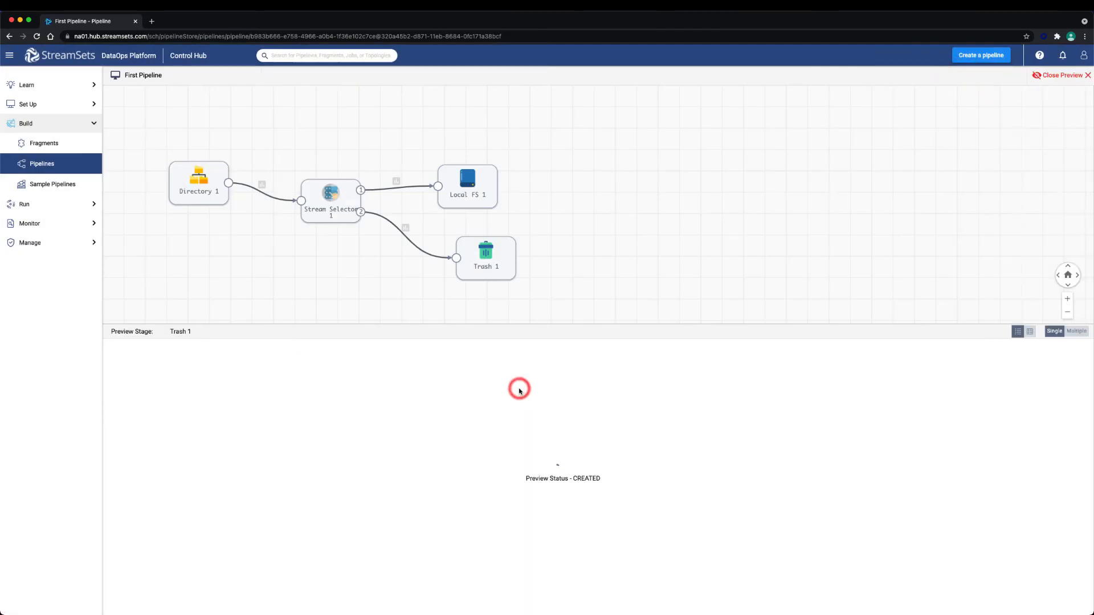
Step: Inspect the previewed records at Stream Selector 1, Local FS 1 and Trash 1, then close the preview
left_click(332, 204)
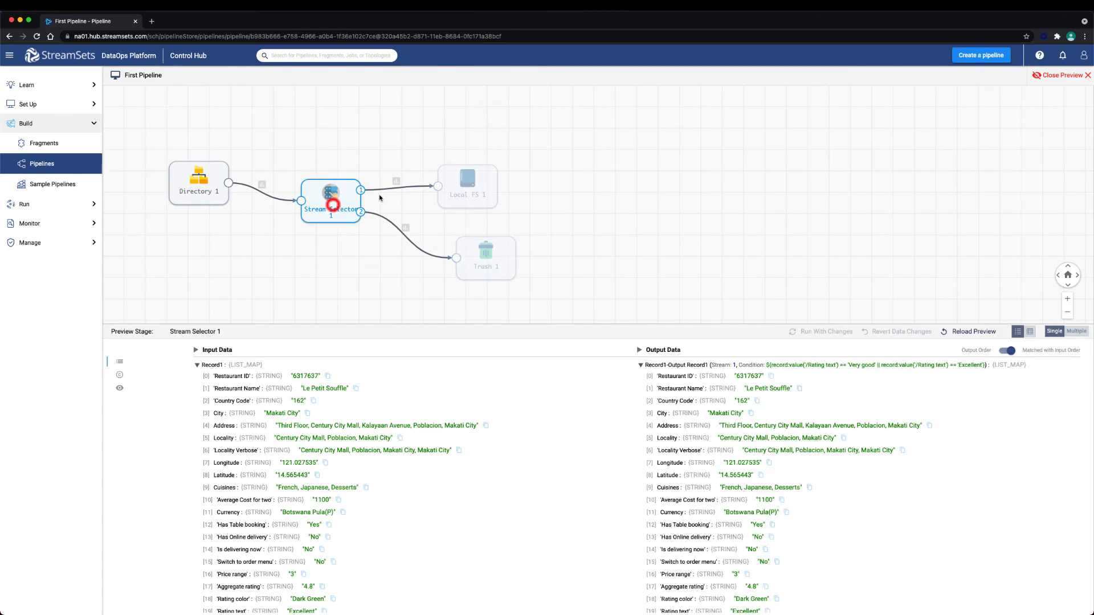
left_click(468, 186)
scroll(220, 445, "down", 5)
scroll(220, 445, "down", 5)
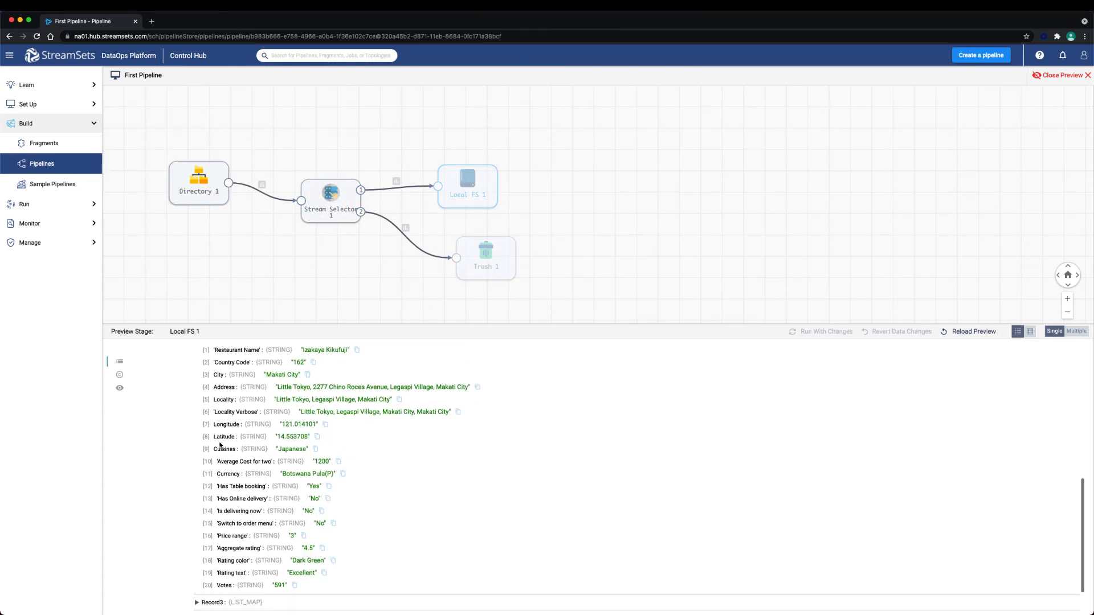
scroll(200, 470, "up", 10)
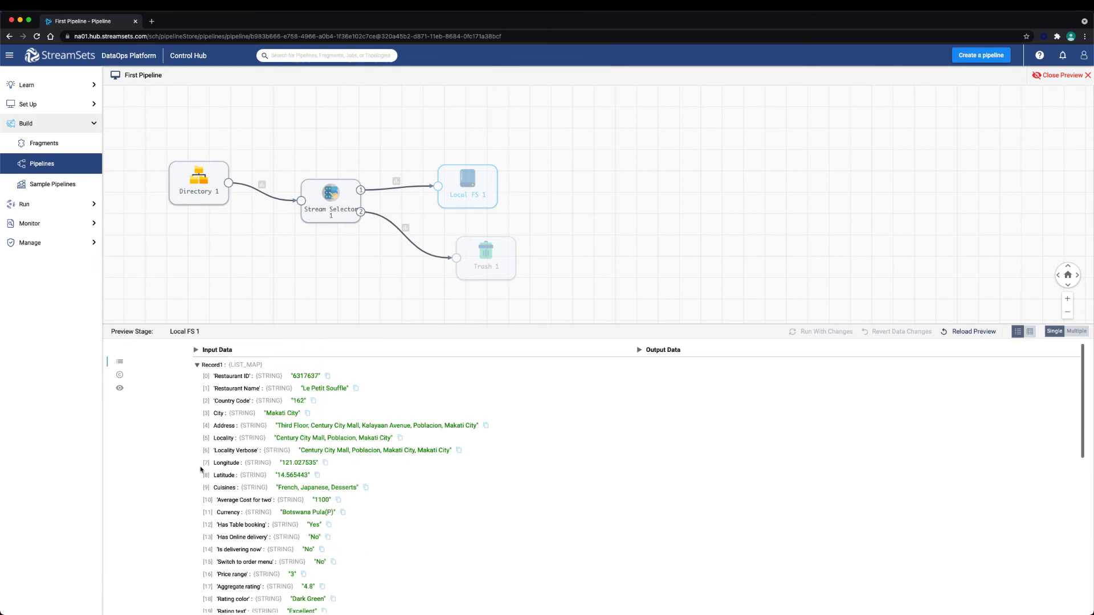
left_click(196, 365)
left_click(197, 380)
left_click(490, 249)
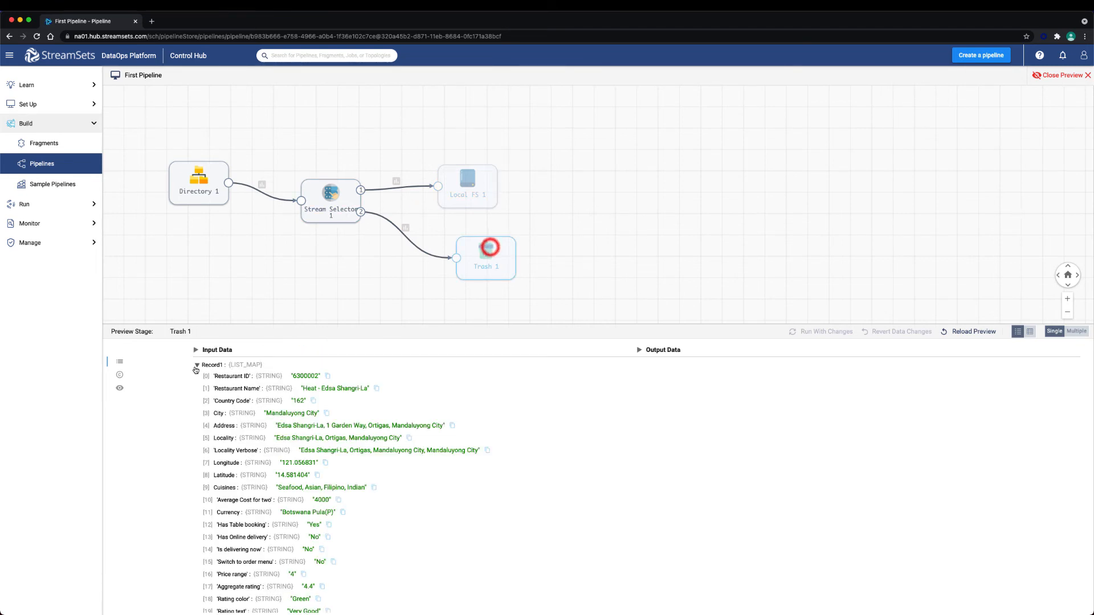
left_click(197, 365)
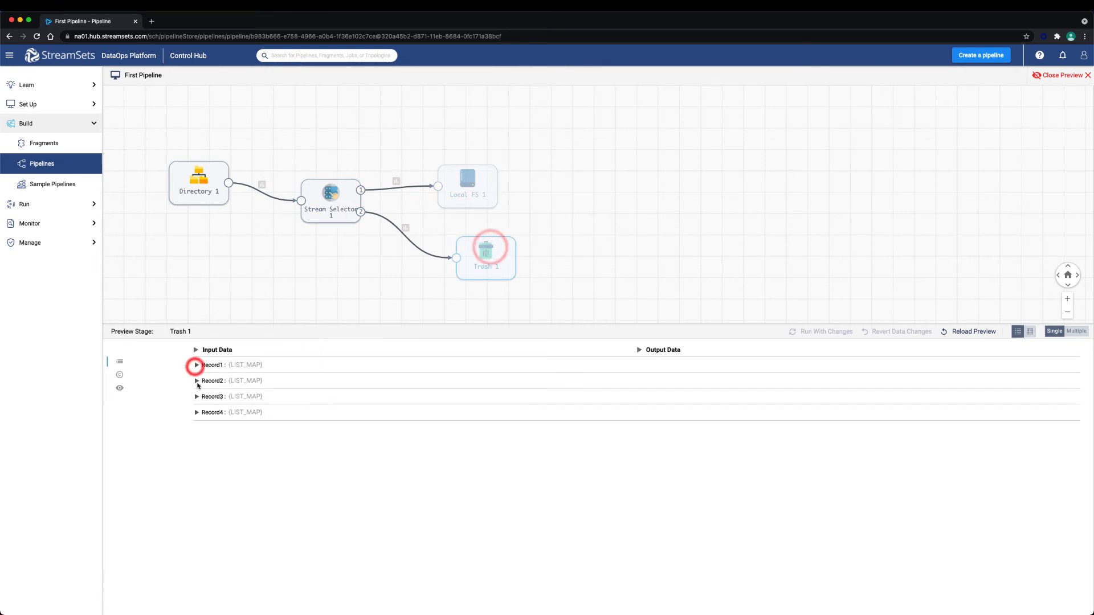
left_click(1051, 75)
Step: Start a test run of the pipeline and stop it once the records have been processed
left_click(1071, 77)
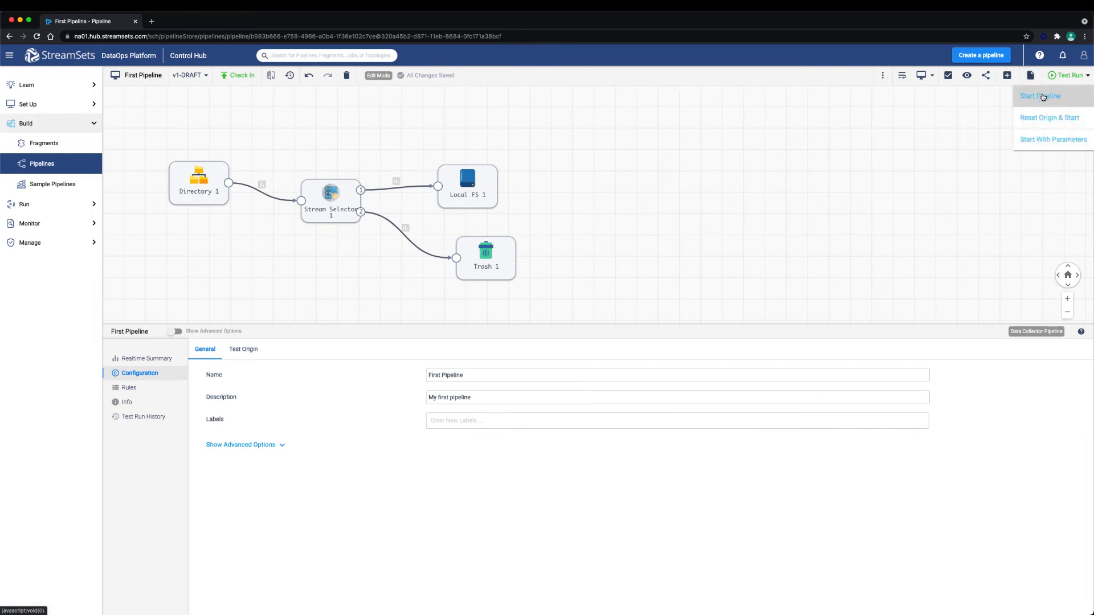
left_click(1044, 97)
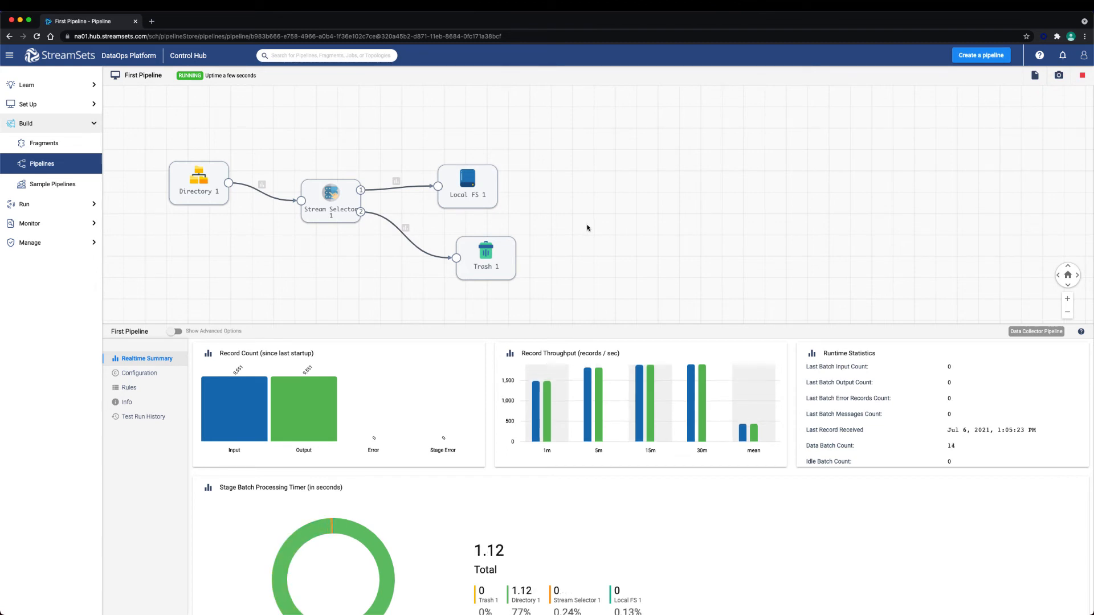
left_click(1084, 77)
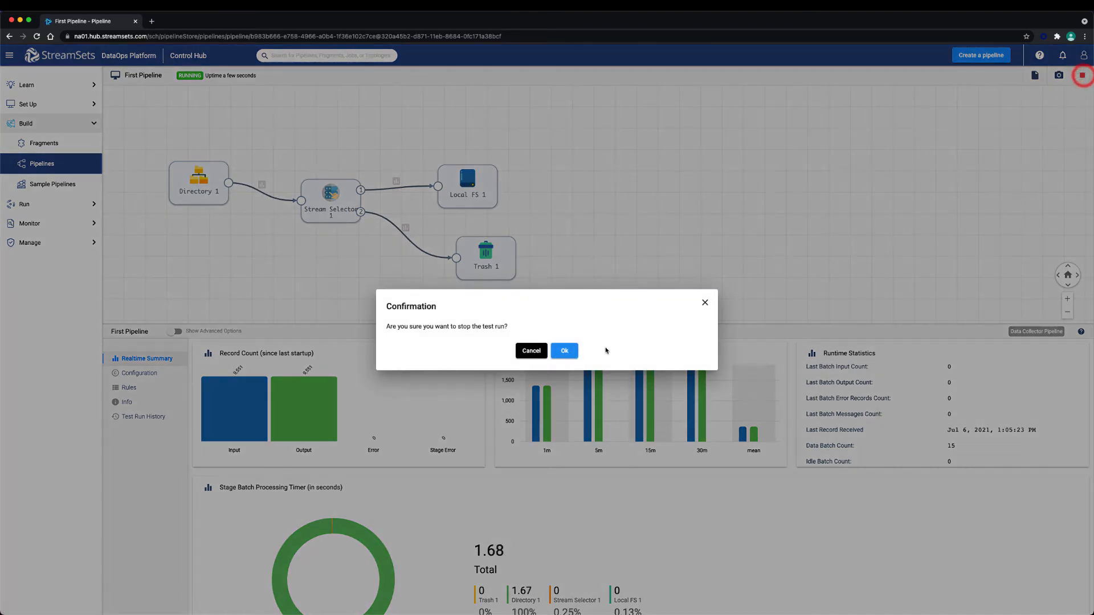
left_click(564, 350)
Step: Review the metrics summary of the latest run in the test run history
left_click(147, 417)
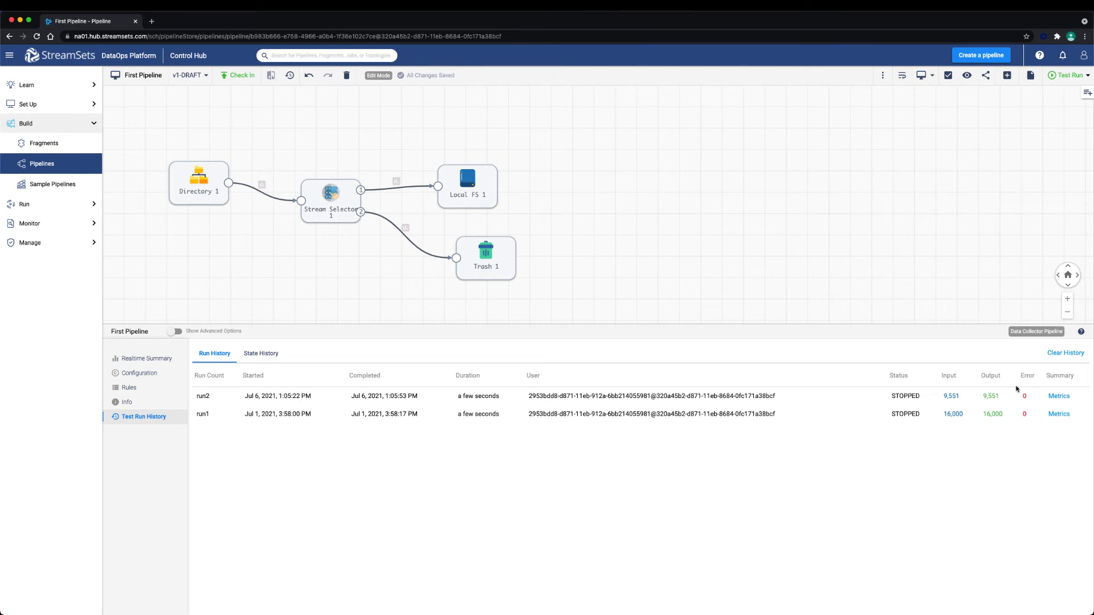
left_click(1059, 396)
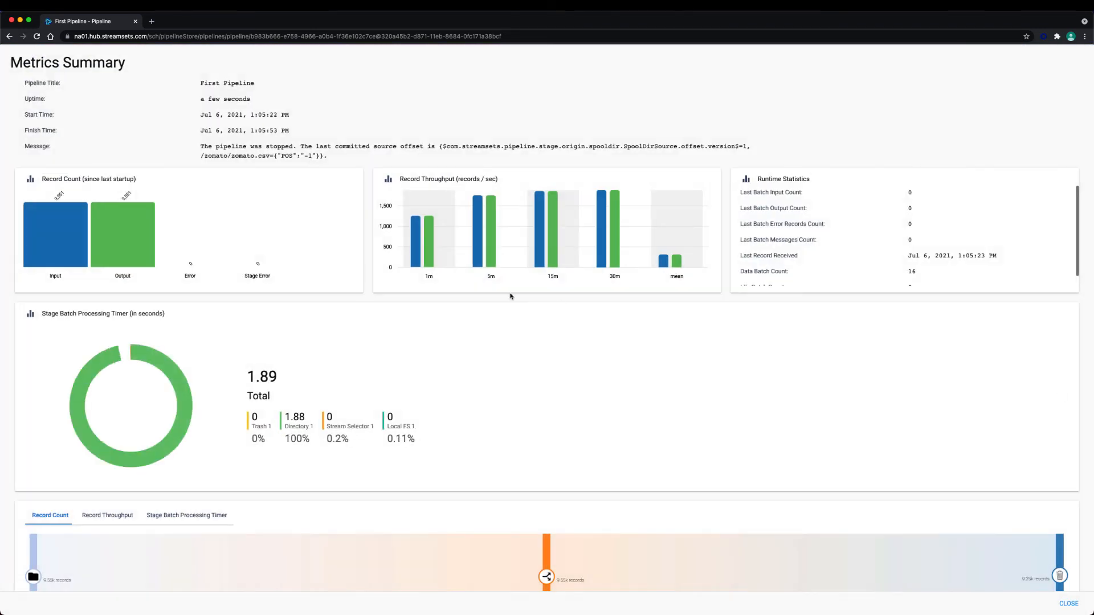
scroll(415, 350, "down", 3)
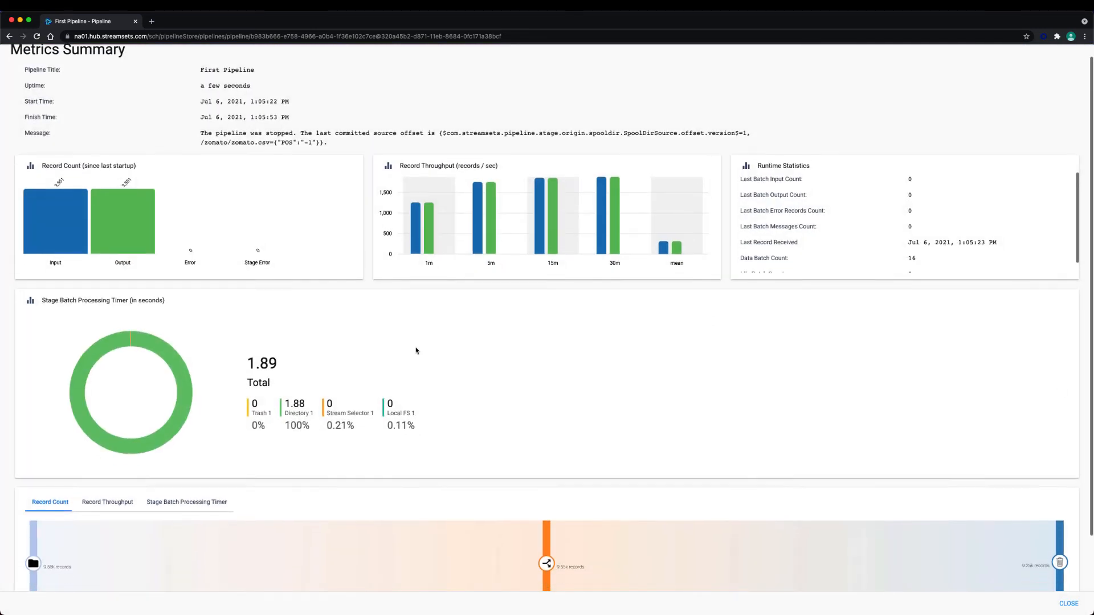
scroll(235, 356, "up", 3)
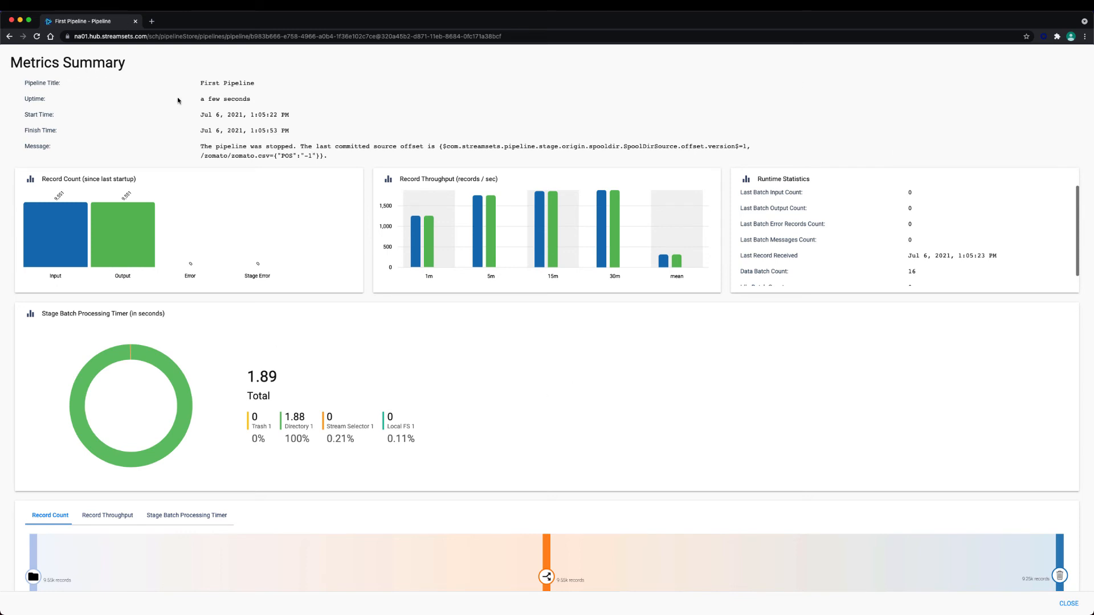
left_click(1070, 605)
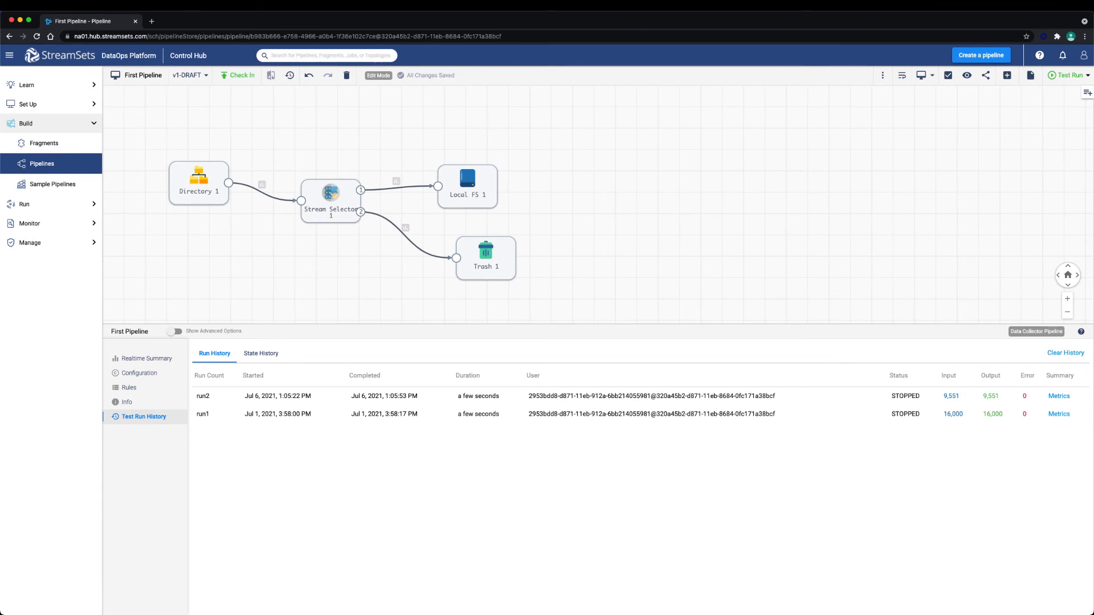
Step: Switch to the terminal and list the running Docker containers with sudo docker ps
left_click(439, 599)
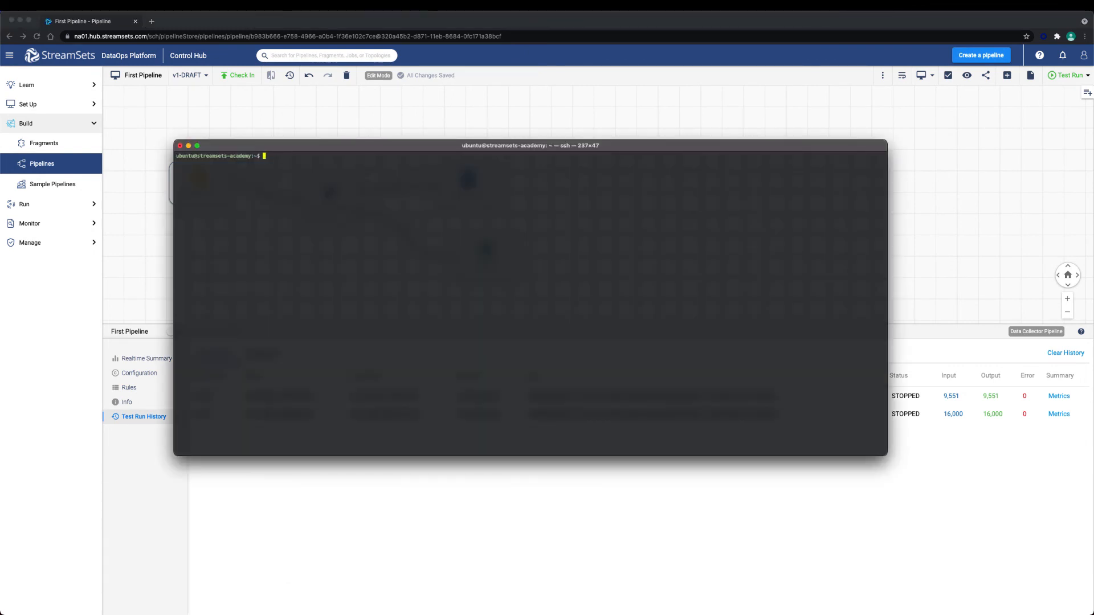
type("sudo docker ps")
key("Return")
Step: Open a bash shell in the goofy_tereshkova container and list the contents of /tmp/, including details
type("sudo docker exec -it")
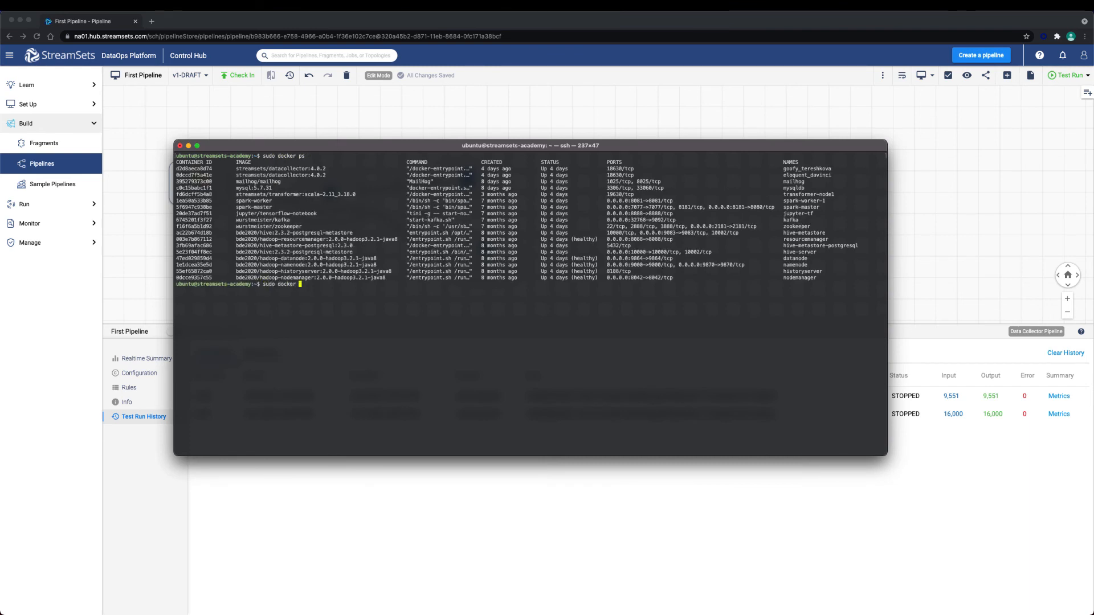
double_click(795, 168)
middle_click(481, 295)
type("bash")
key("Return")
type("cd /tmp/")
key("Return")
type("ls")
key("Return")
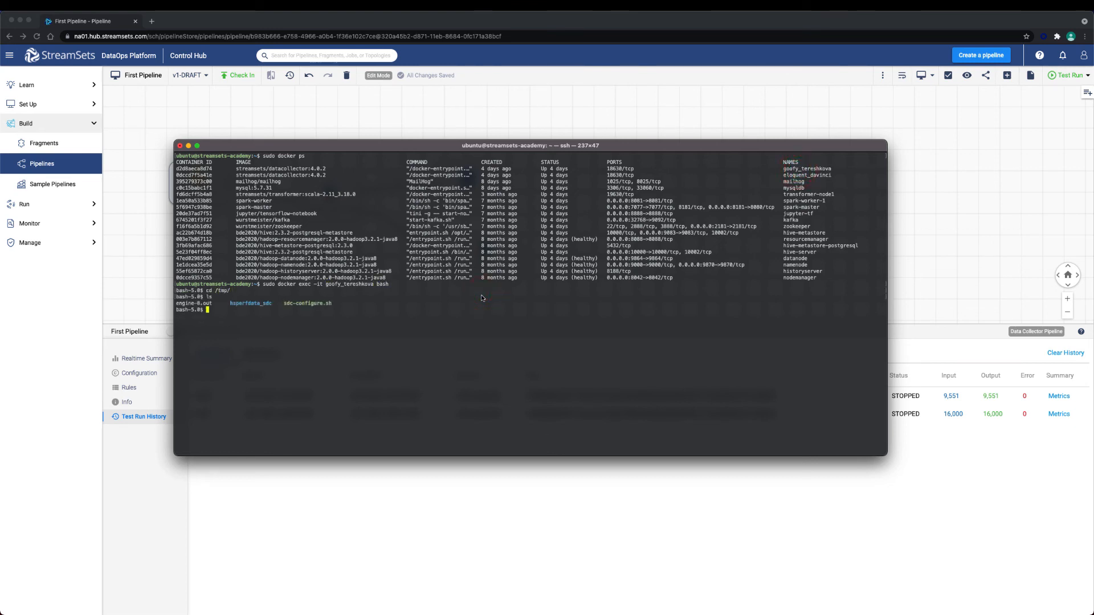
type("ls -ltrh")
key("Return")
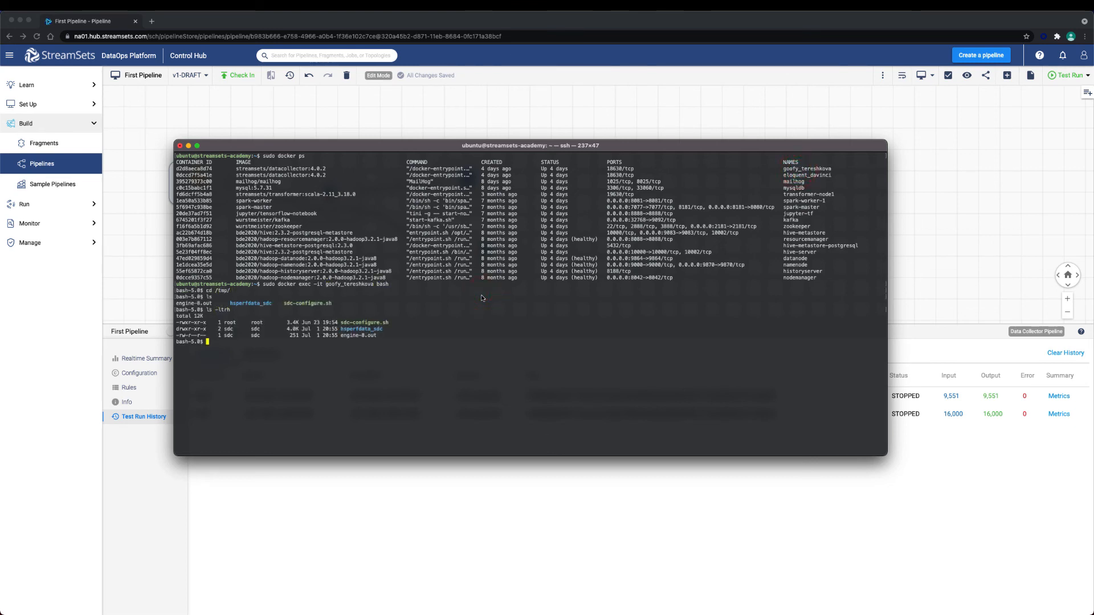
Step: Exit the goofy_tereshkova container and open a bash shell in the eloquent_davinci container
type("exit")
key("Return")
key("Up")
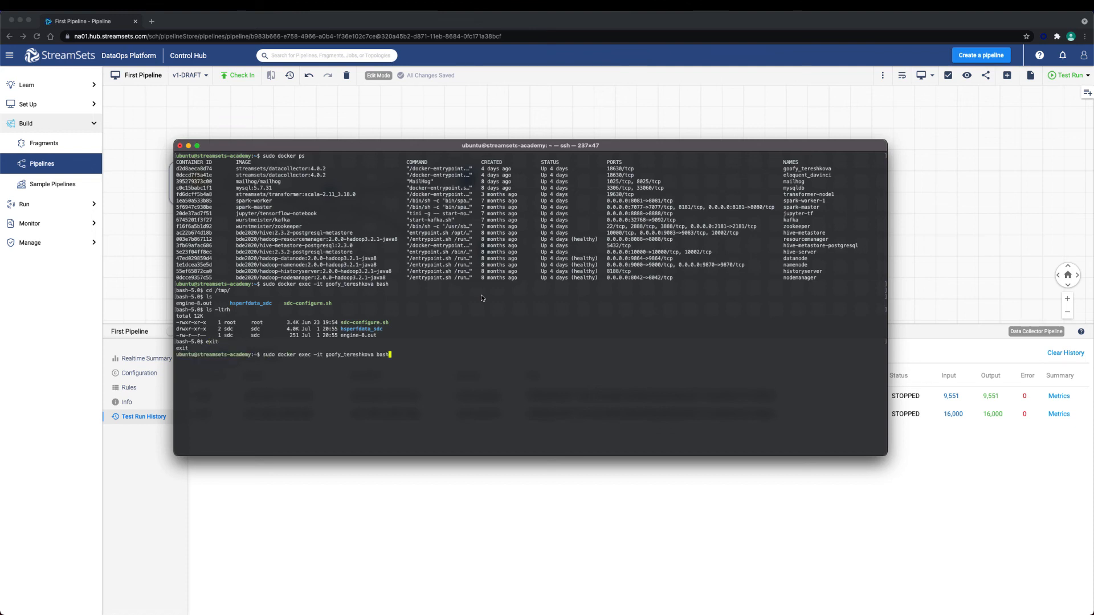
key("BackSpace")
key("BackSpace")
key("BackSpace")
key("BackSpace")
key("BackSpace")
key("BackSpace")
key("BackSpace")
key("BackSpace")
key("BackSpace")
key("BackSpace")
key("BackSpace")
key("BackSpace")
key("BackSpace")
key("BackSpace")
key("BackSpace")
key("BackSpace")
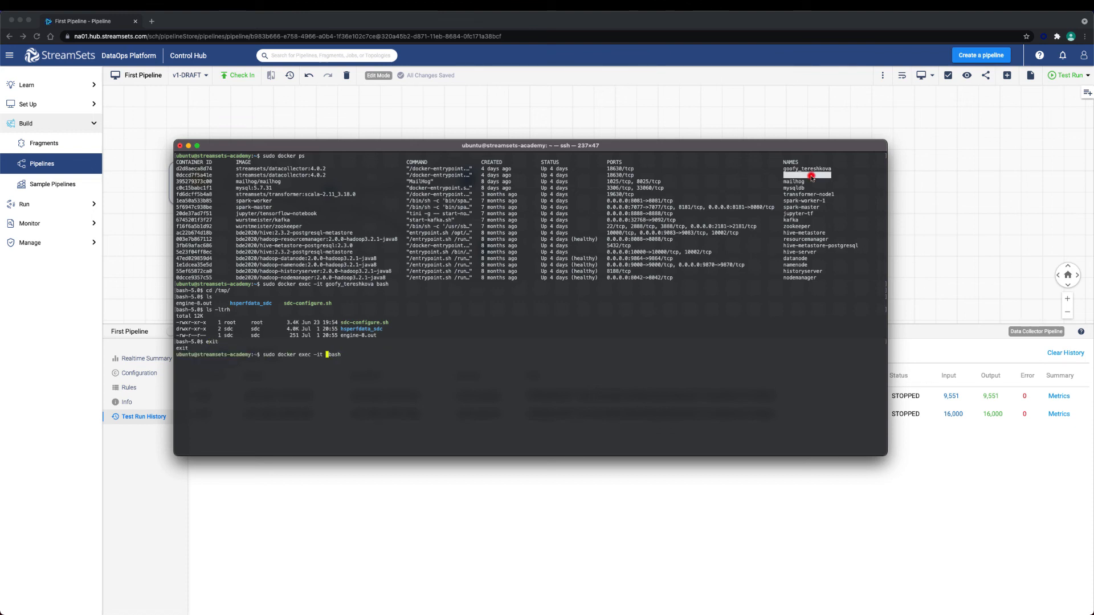
type("eloquent_davinci")
key("Return")
Step: Change to /tmp/ in the eloquent_davinci container and list its files with sizes using ls -lh
type("cd /tmp/")
key("Return")
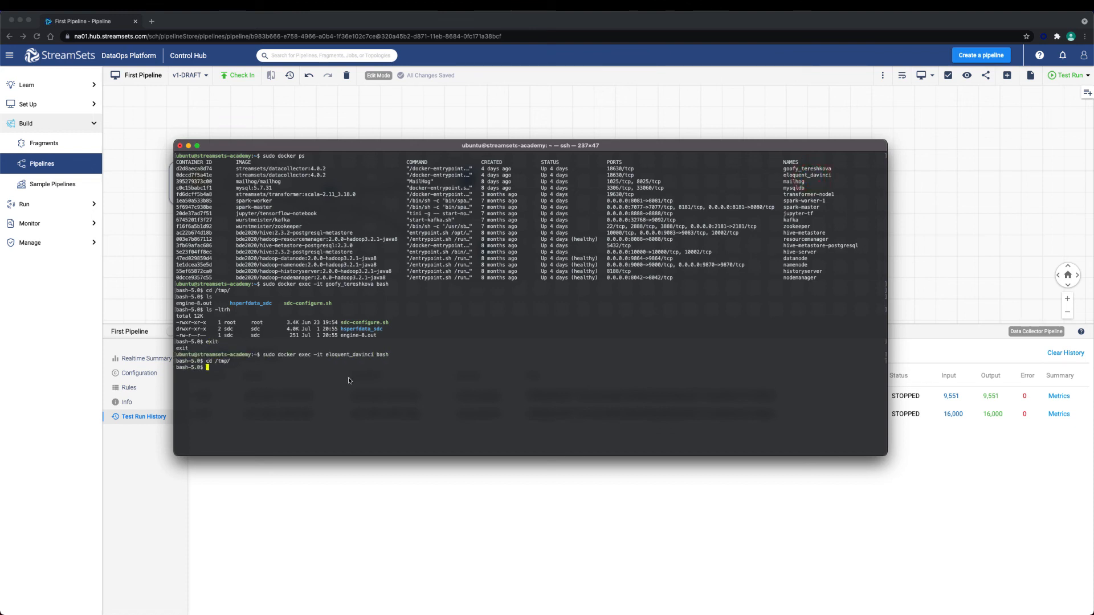
type("ls")
key("Return")
type("ls -lh")
key("Return")
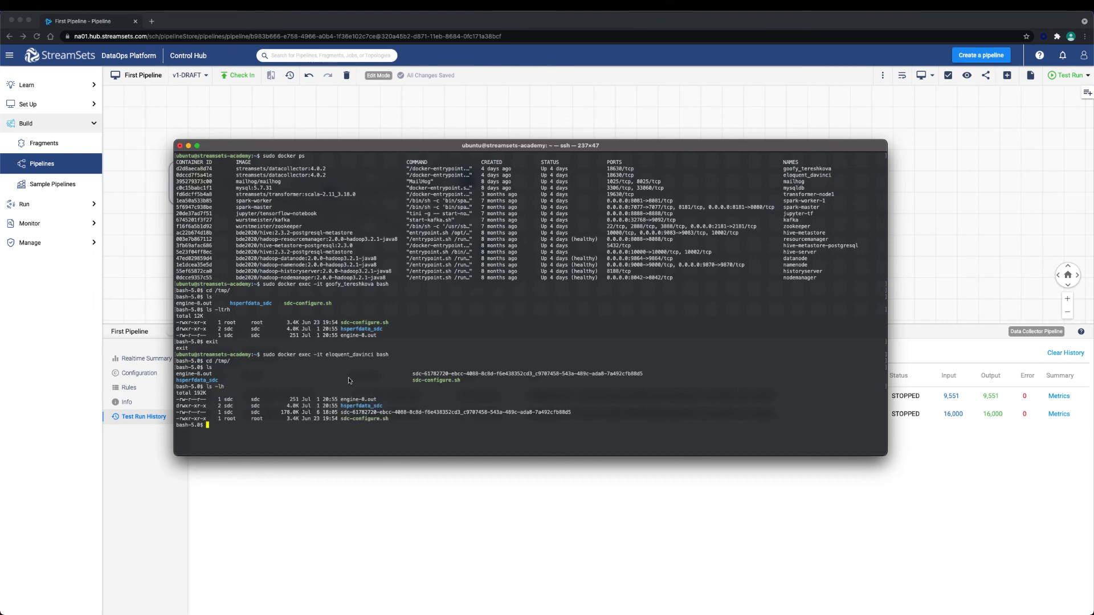
Step: View the pipeline's sdc- output file with less and search it for Excellent
type("less sdc-")
key("Tab")
key("Return")
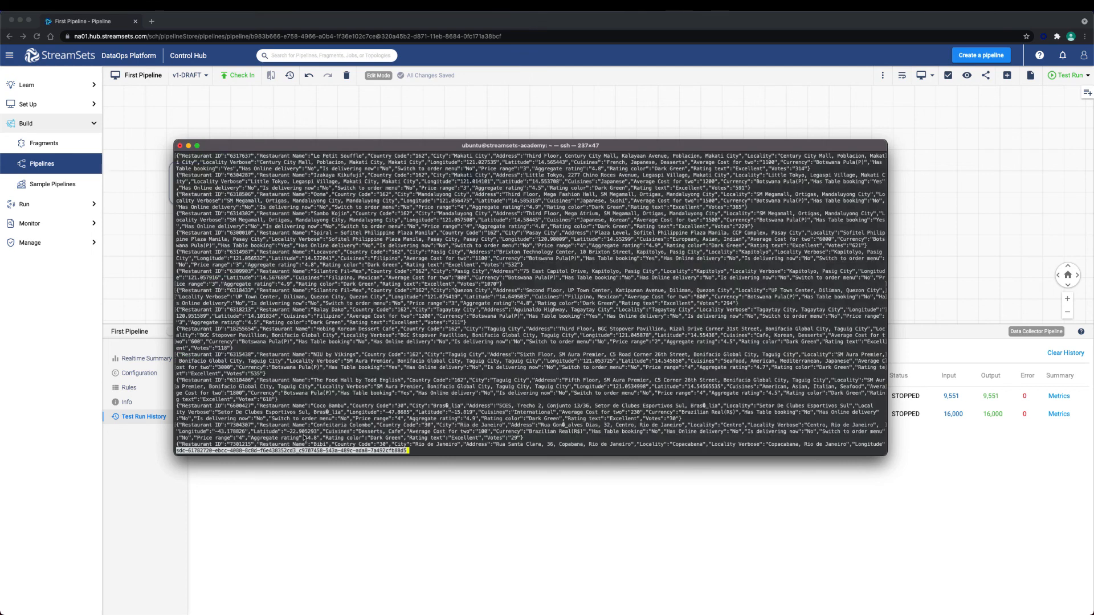
type("/Excellent")
key("Return")
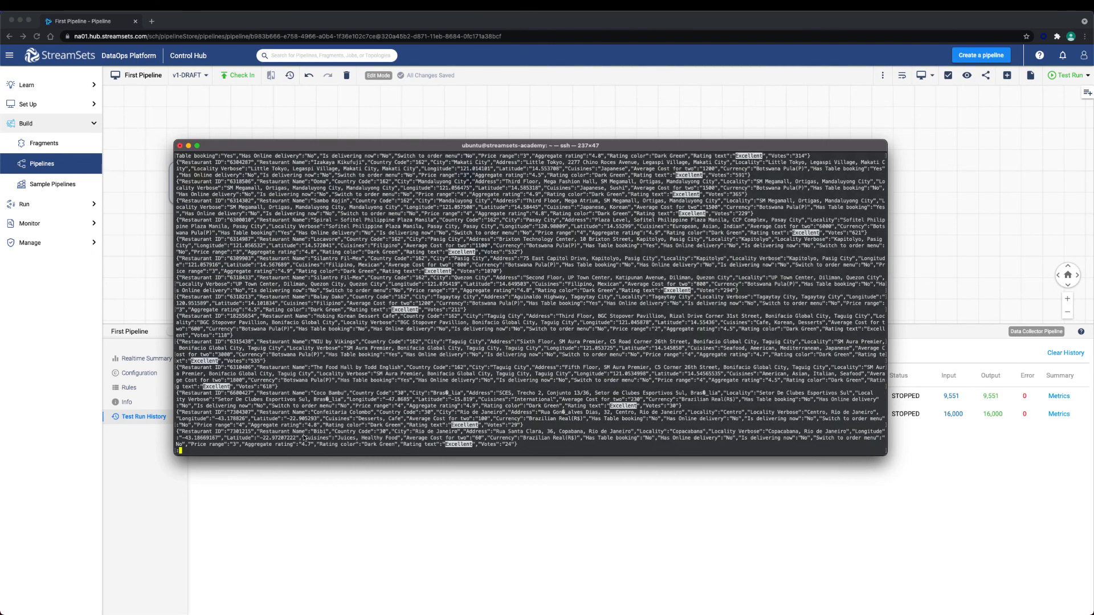
Step: Quit the file viewer, clear the terminal, exit the container shell and return to the pipeline in the browser
type("qclear")
key("Return")
type("exit")
key("Return")
left_click(428, 115)
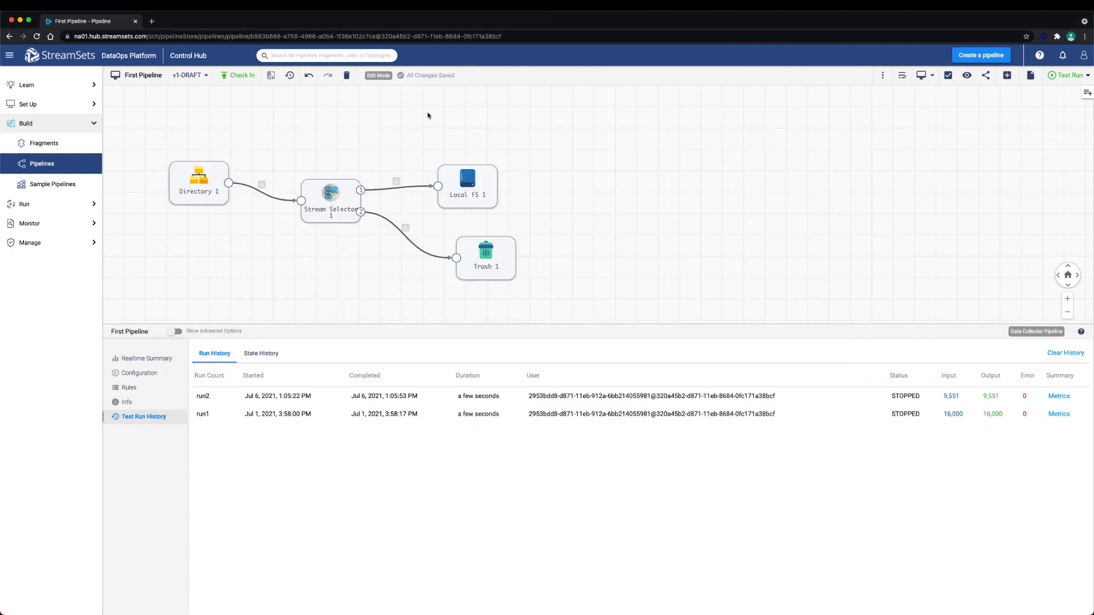